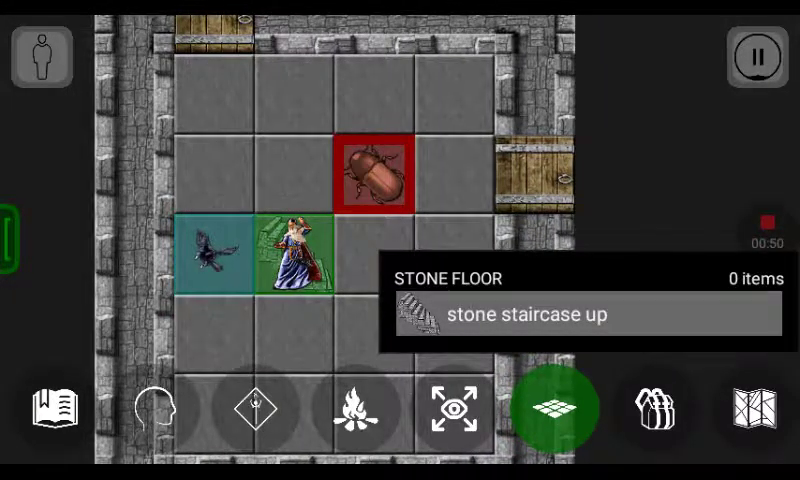
Step: Move Shinaas onto the upward staircase next to the giant cockroach
click(373, 172)
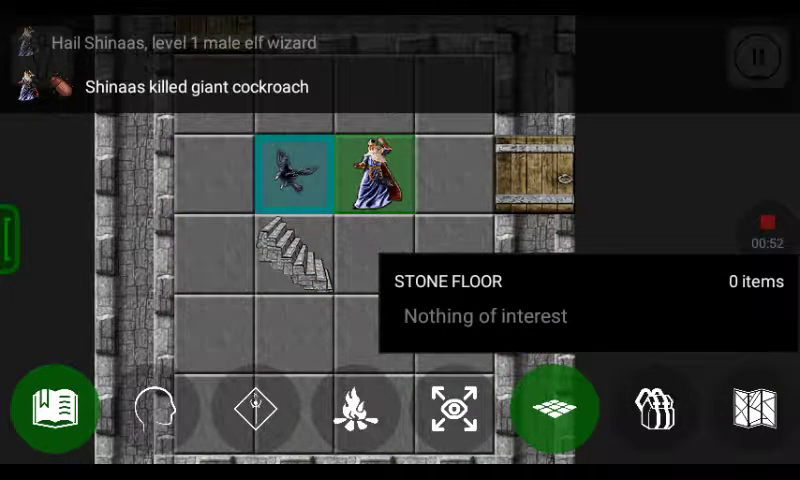
Step: Try giving the raven something to equip, then kick open the locked east door
click(293, 172)
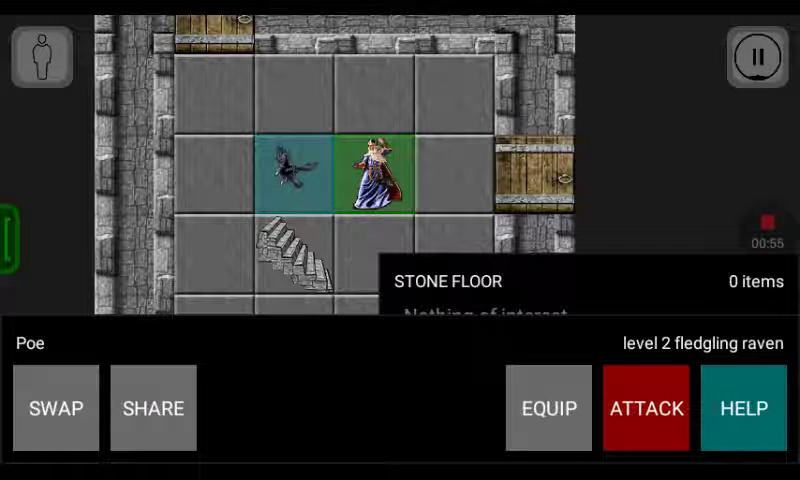
click(549, 408)
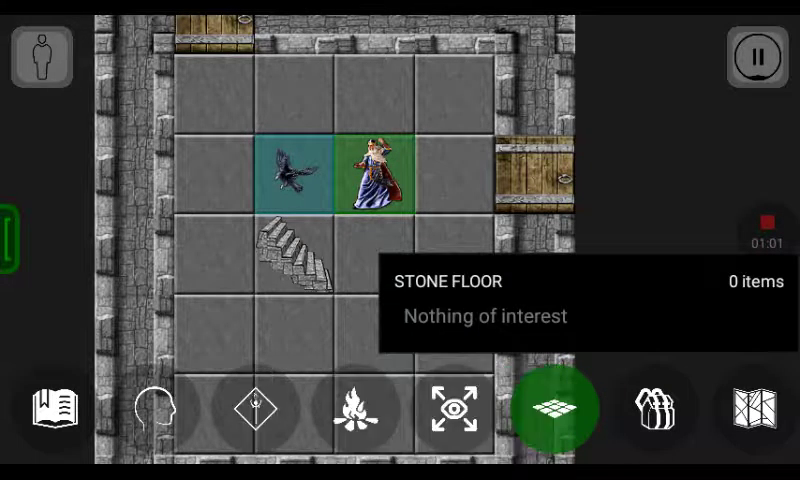
click(535, 172)
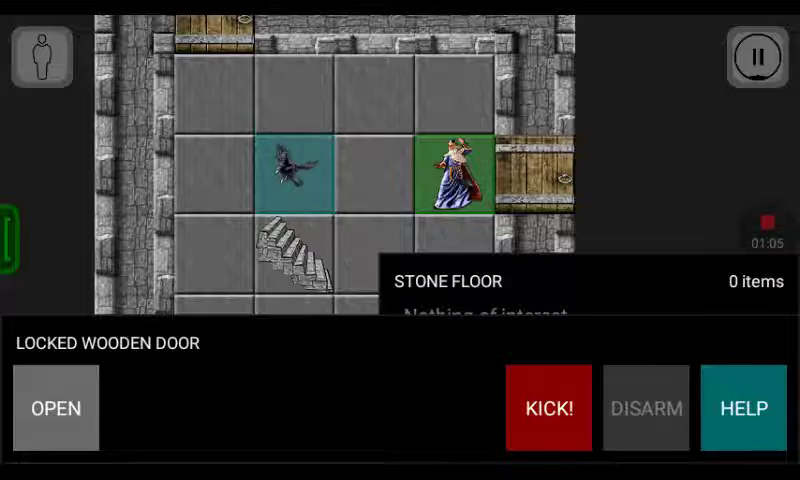
click(549, 408)
click(535, 172)
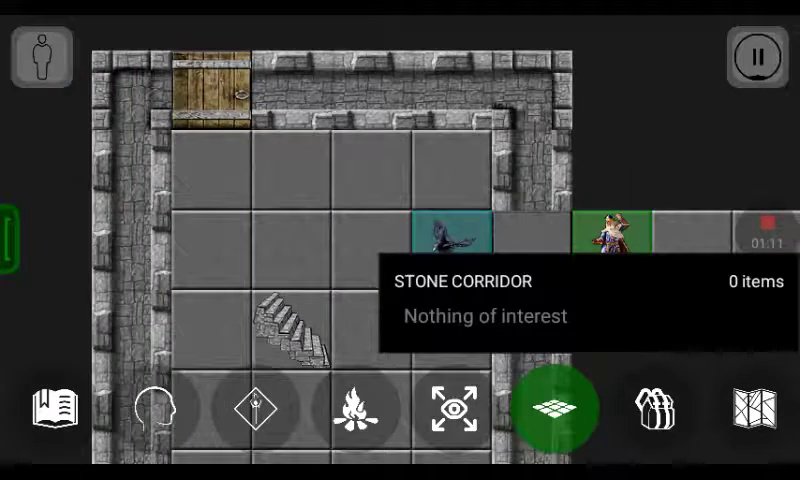
Step: Return beside the raven, check the pause menu, and head for the north-west door
click(452, 233)
click(356, 155)
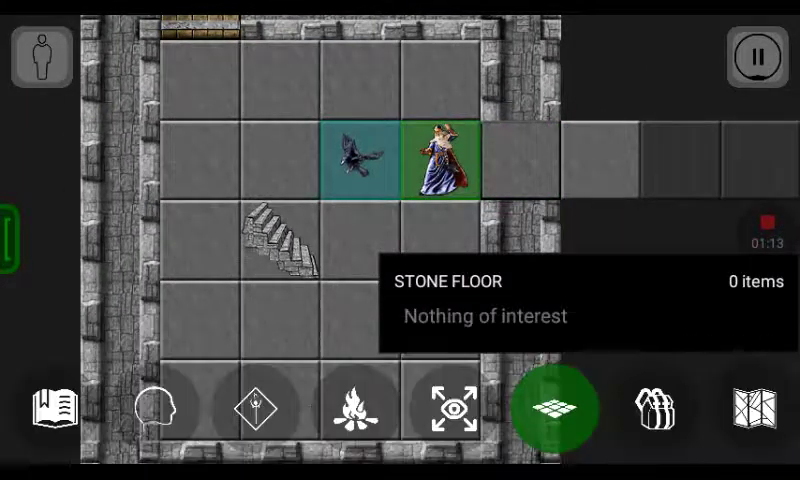
click(757, 58)
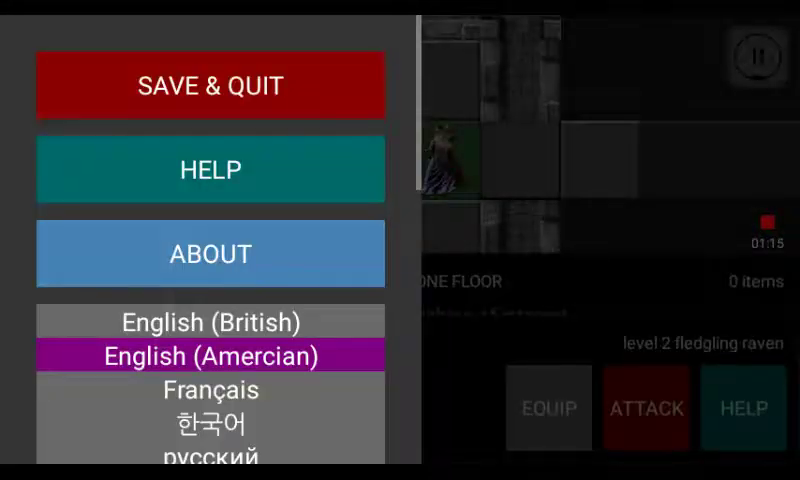
click(600, 150)
click(300, 100)
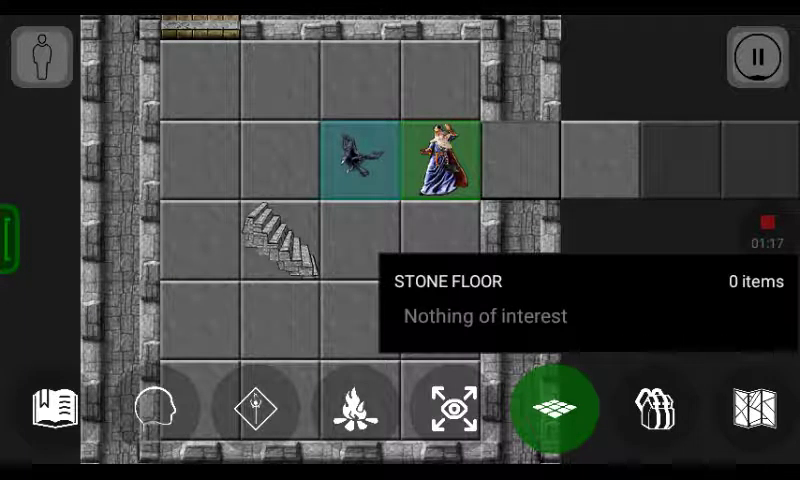
click(286, 48)
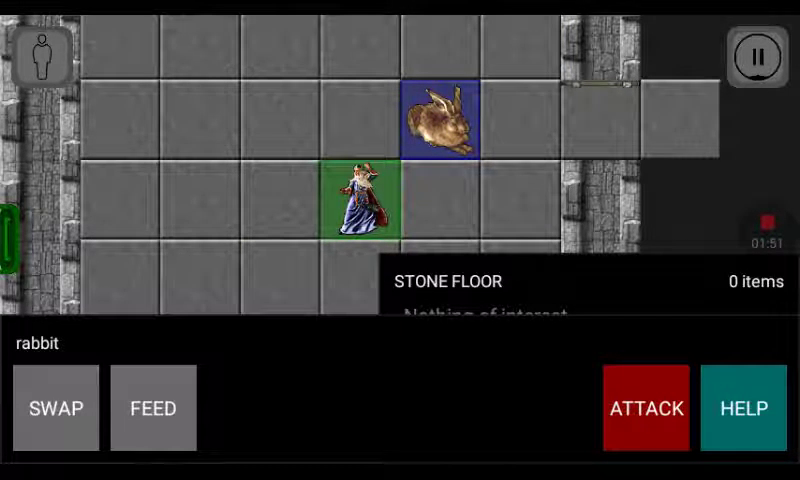
Step: Attack and chase the fleeing rabbit until it dies, then step one tile south
click(646, 408)
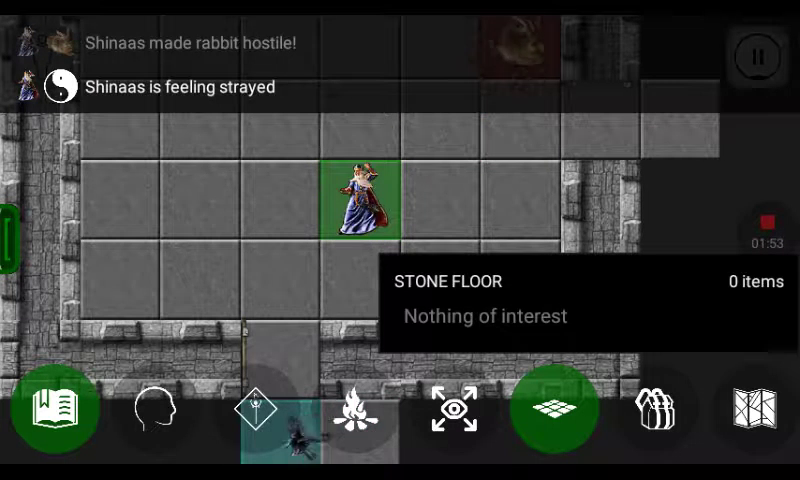
click(330, 140)
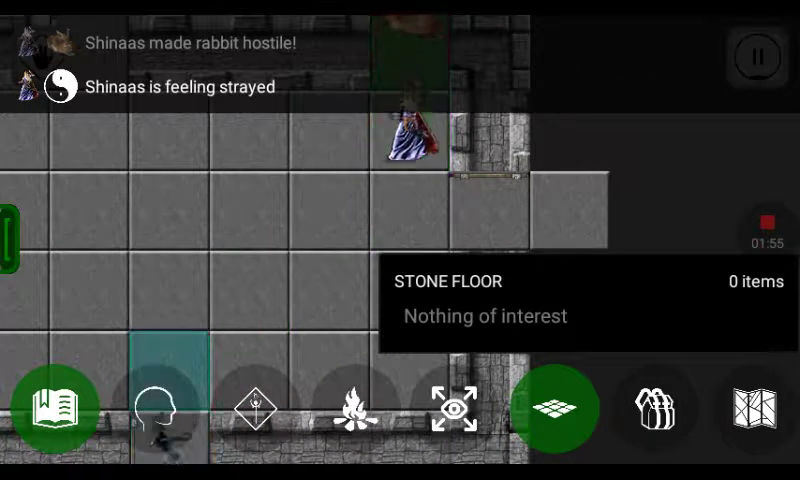
click(255, 408)
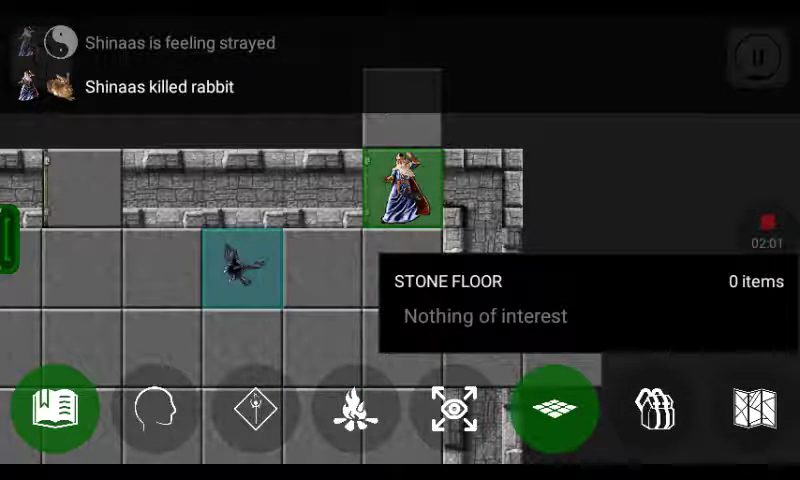
click(405, 265)
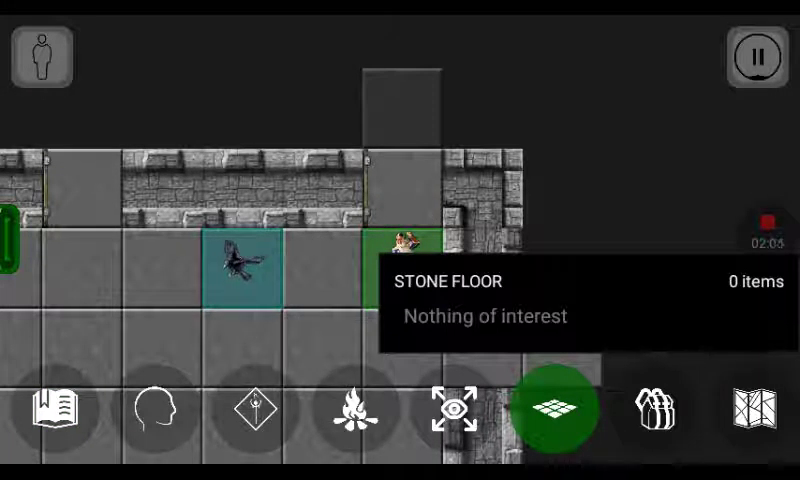
Step: Look over Shinaas's character stats, spell list and campfire panel, then close them
click(155, 408)
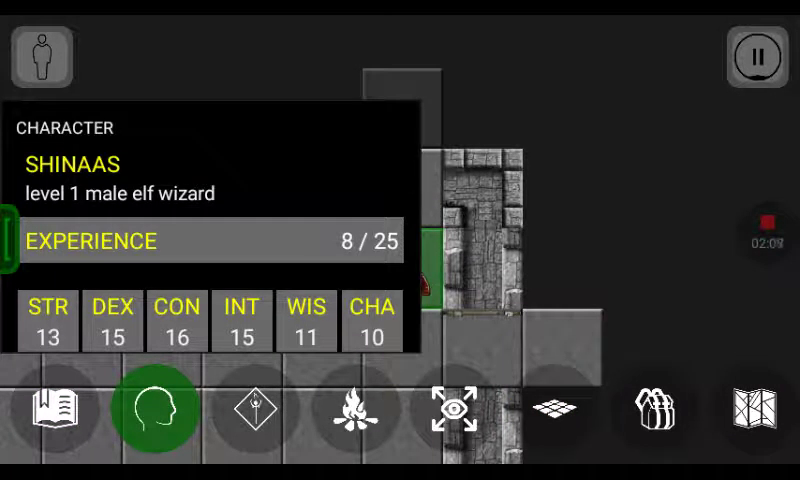
click(255, 408)
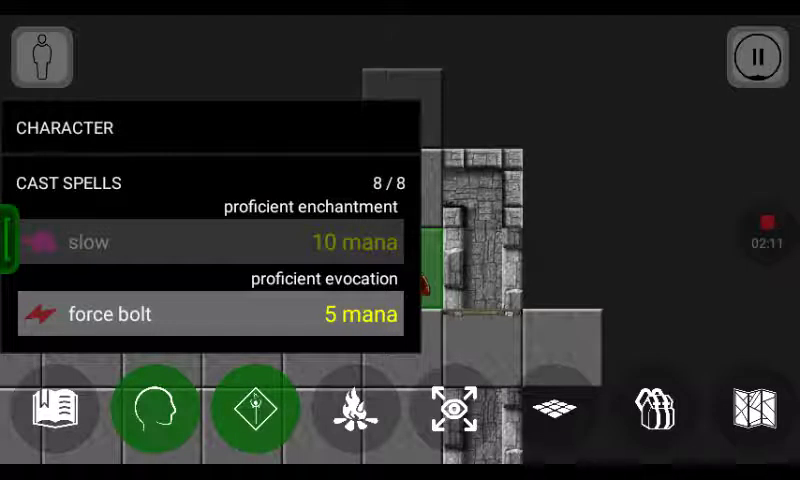
click(355, 408)
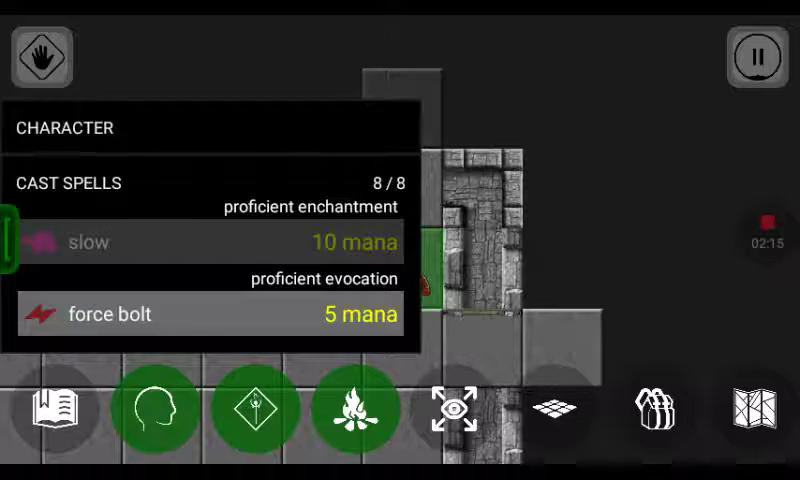
click(155, 408)
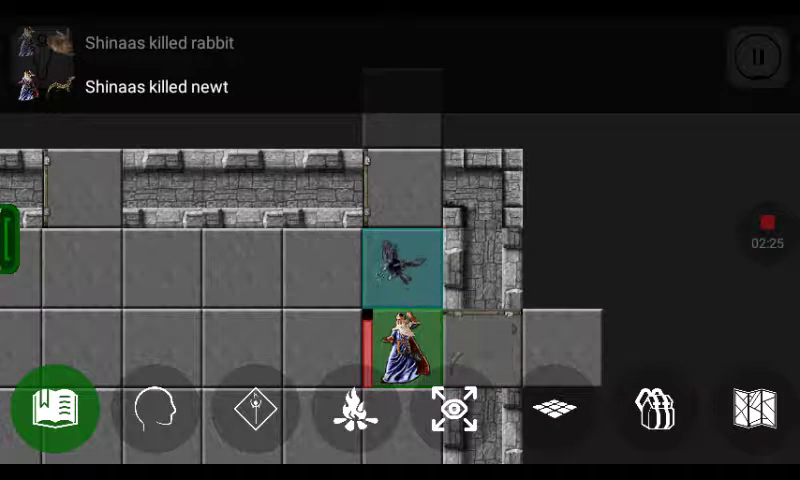
Step: Inspect the floor tile, the level map and the 12-item inventory, then close the menus
click(555, 408)
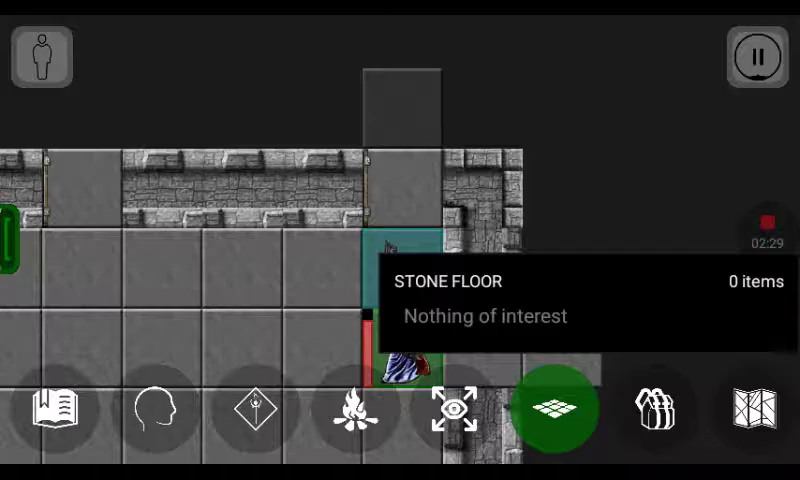
click(755, 408)
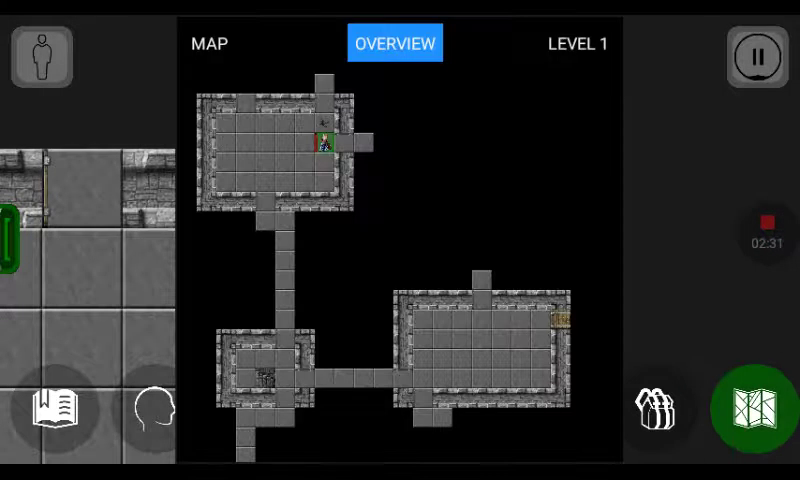
click(655, 408)
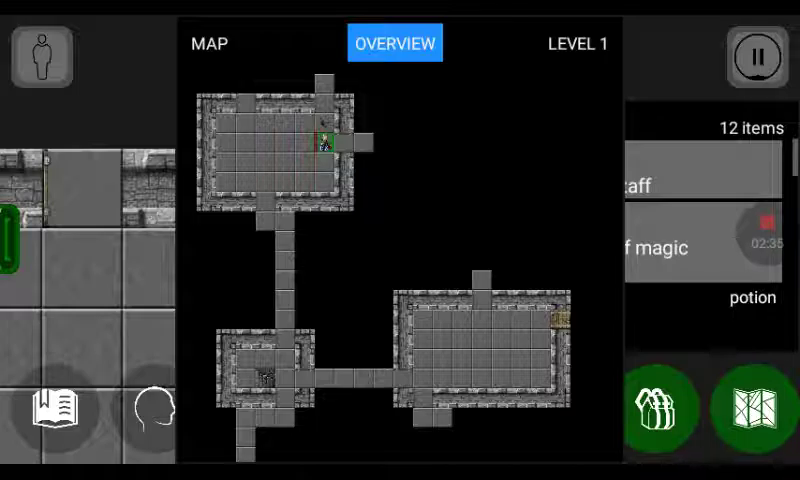
click(755, 408)
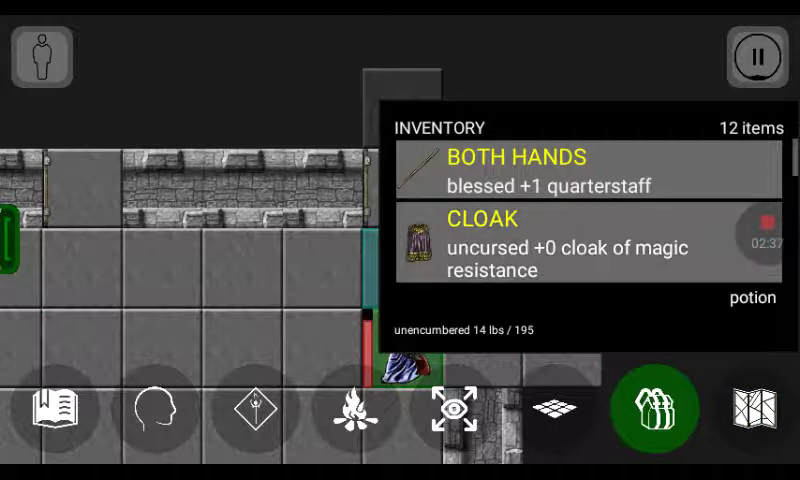
scroll(590, 220, down, 3)
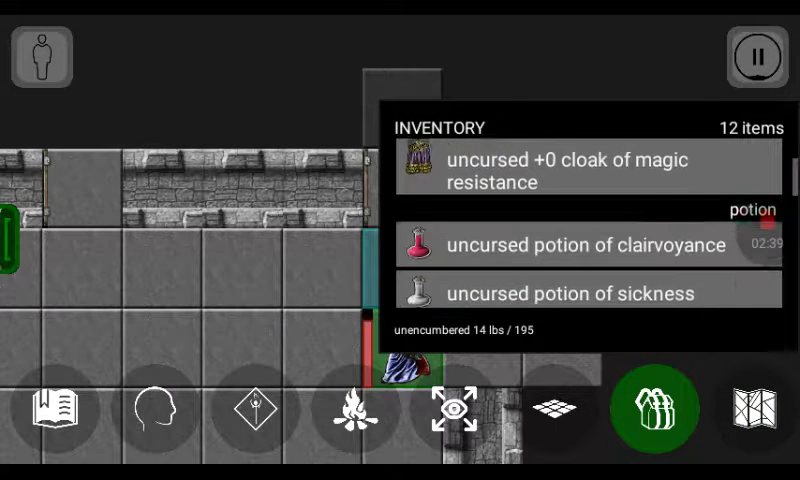
scroll(590, 220, down, 2)
scroll(590, 220, down, 2)
scroll(590, 220, down, 2)
scroll(590, 220, down, 2)
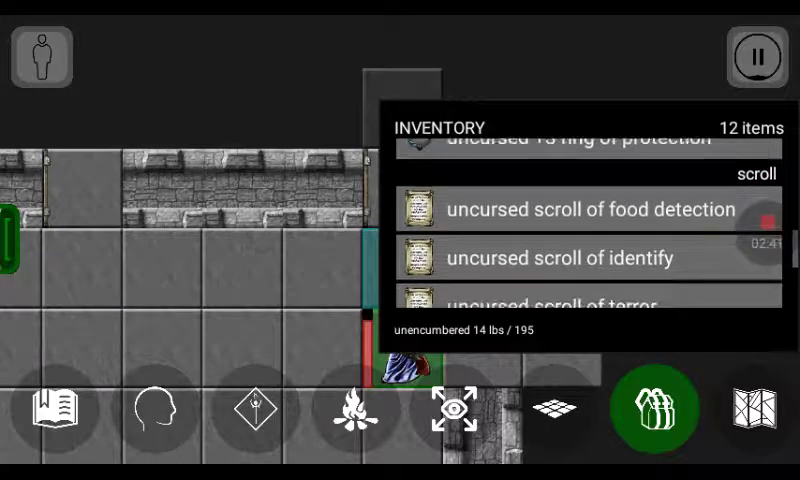
scroll(590, 220, down, 2)
scroll(590, 220, down, 2)
scroll(590, 220, down, 2)
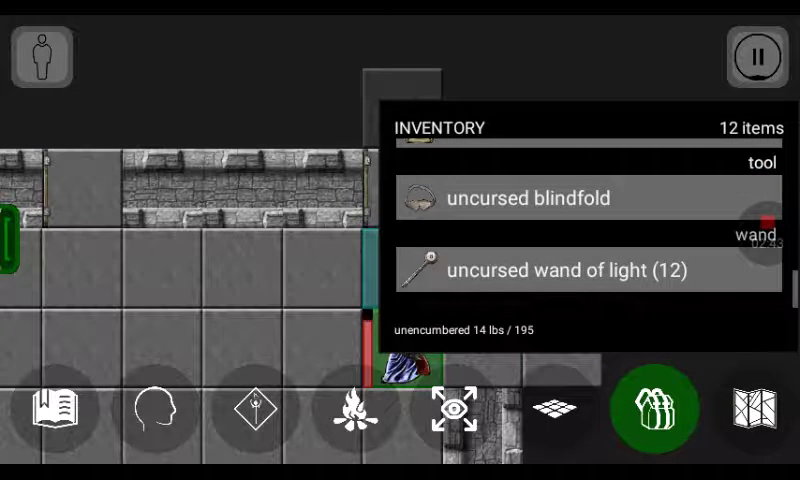
key(Escape)
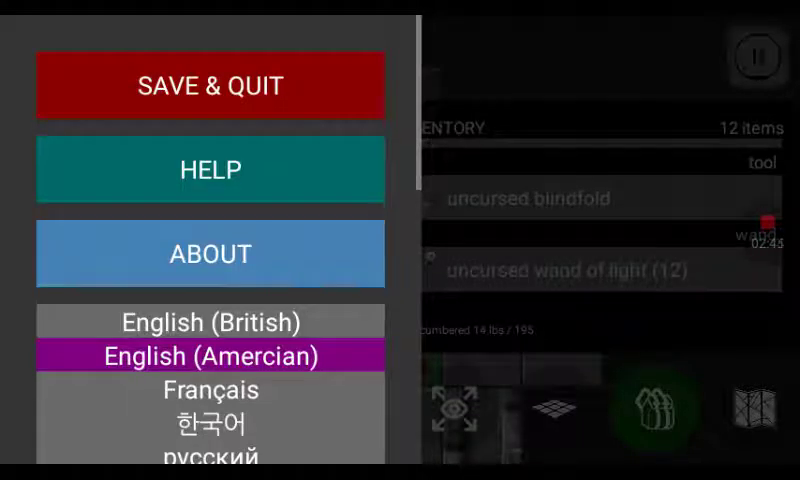
key(Escape)
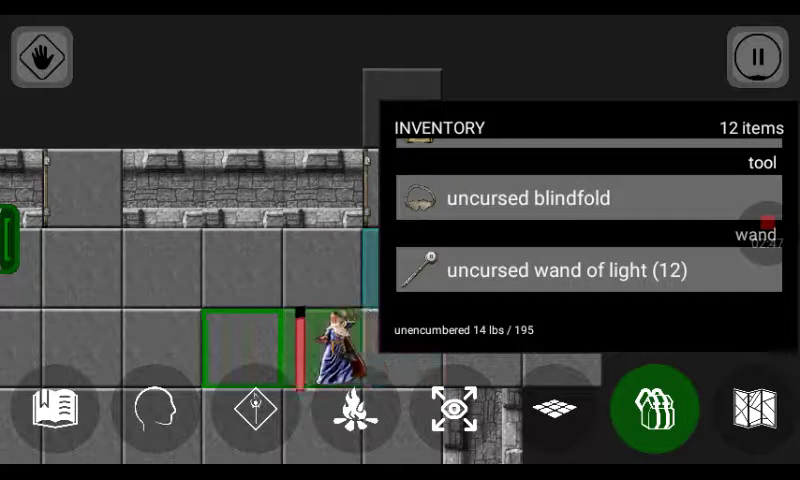
key(Escape)
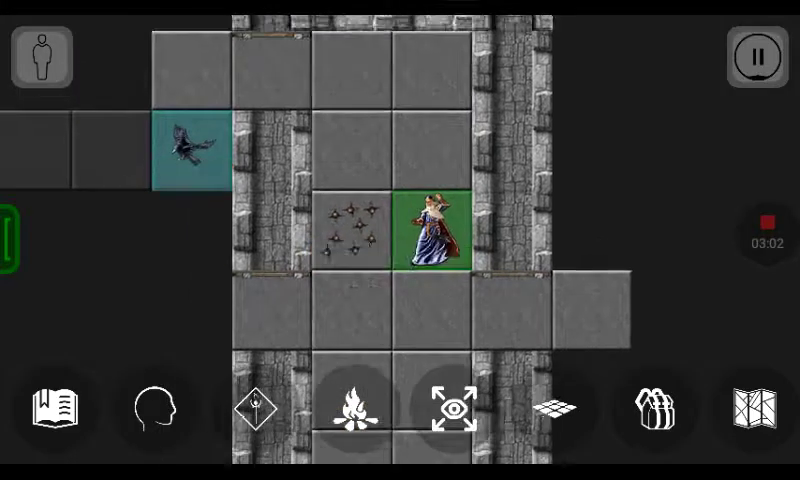
Step: Examine the nearby caltrops, try to disarm them, then head down the corridor
click(352, 229)
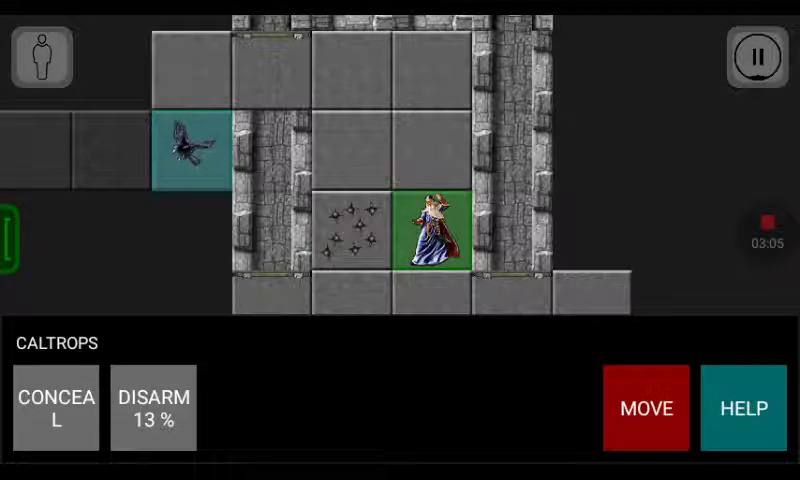
click(154, 408)
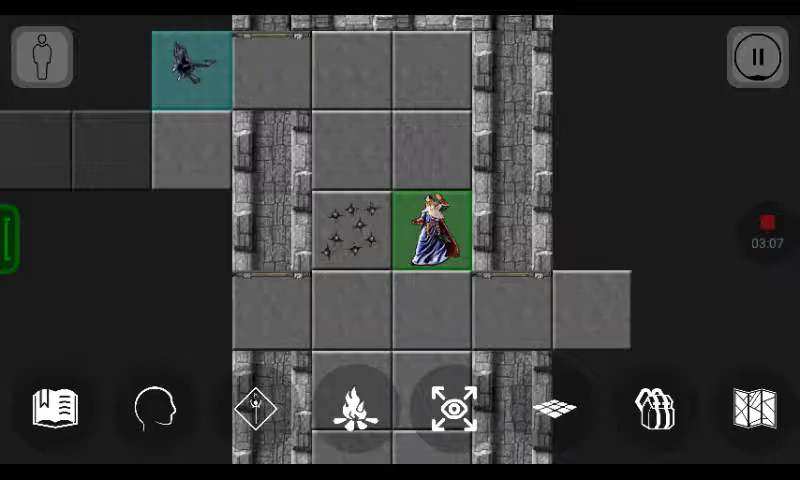
click(432, 311)
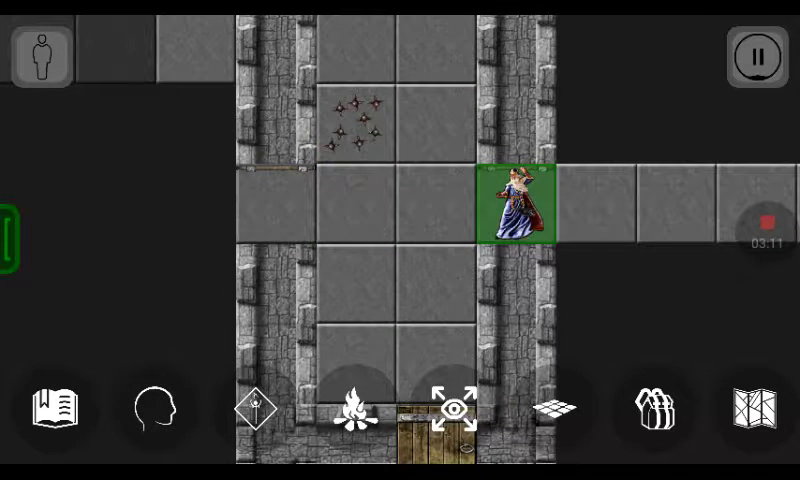
Step: Follow the corridor east and down the narrow passage to its lower door
drag(400, 250, 400, 170)
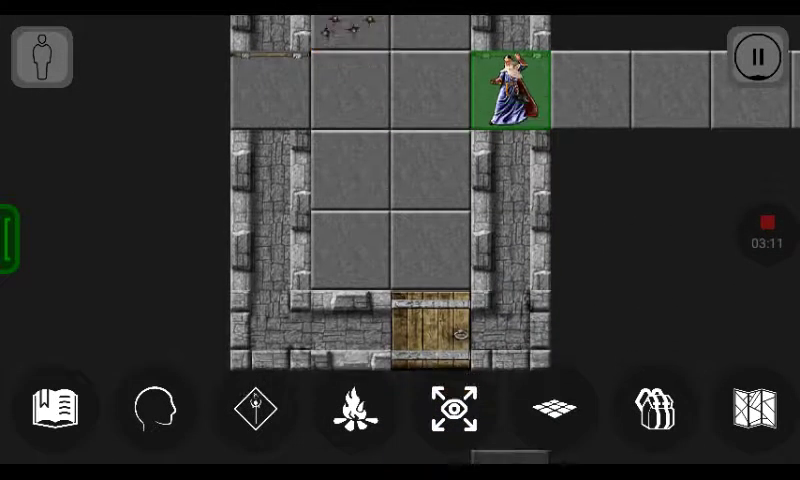
drag(500, 200, 200, 200)
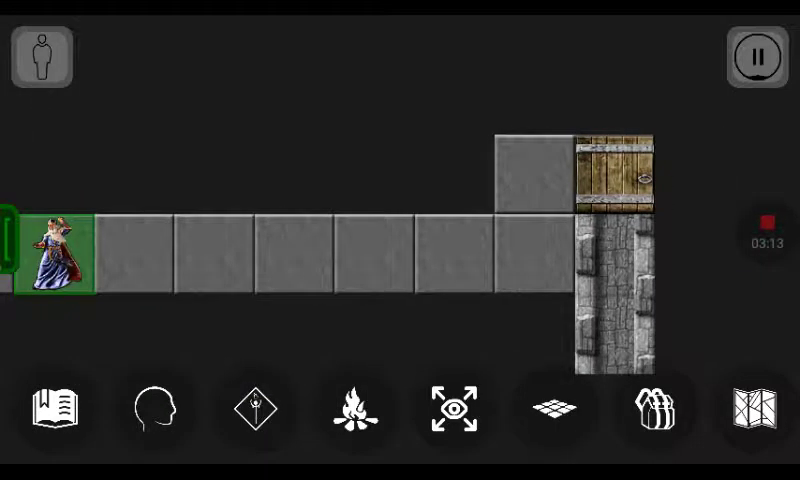
click(532, 254)
drag(500, 150, 400, 250)
mouse_move(500, 250)
mouse_down()
mouse_move(400, 150)
mouse_move(250, 250)
mouse_up()
drag(400, 200, 457, 230)
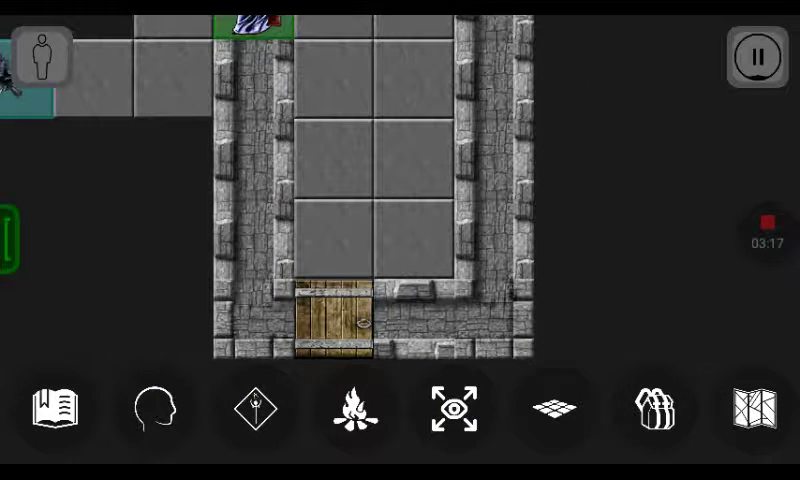
click(334, 318)
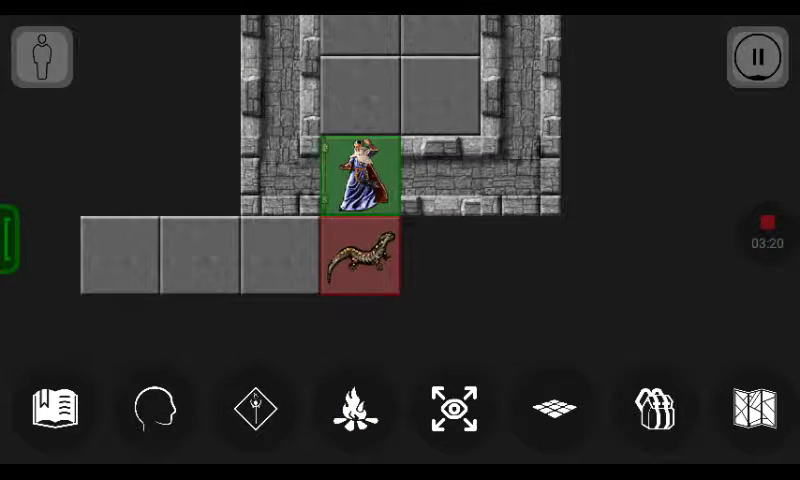
Step: Kill the blocking newt and walk into the next room to the blue gem's tile
click(360, 256)
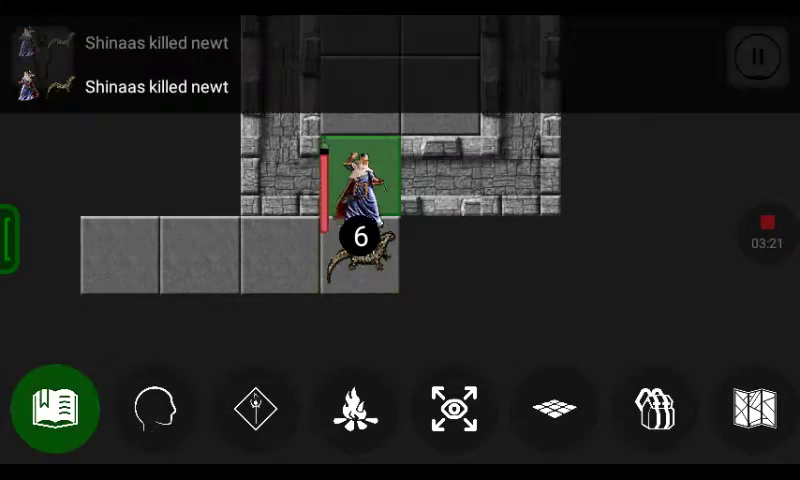
click(200, 240)
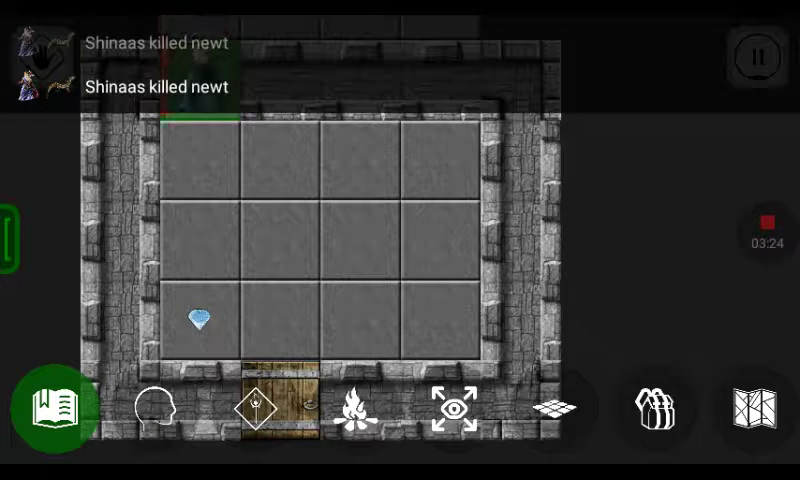
click(199, 318)
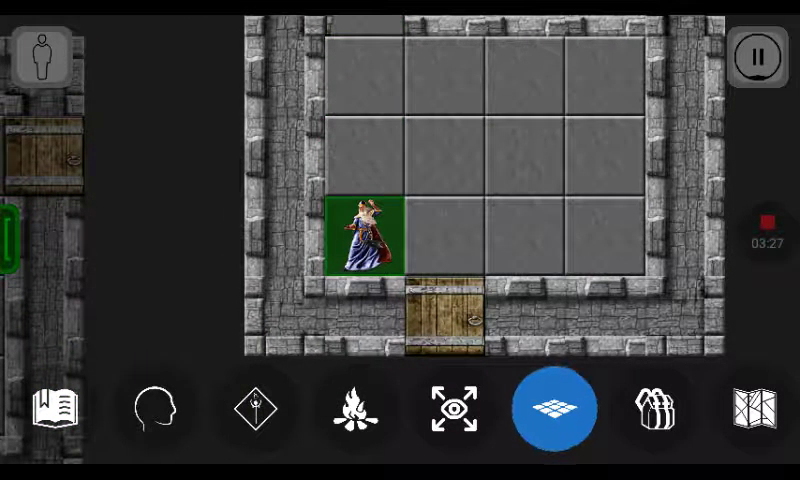
click(556, 407)
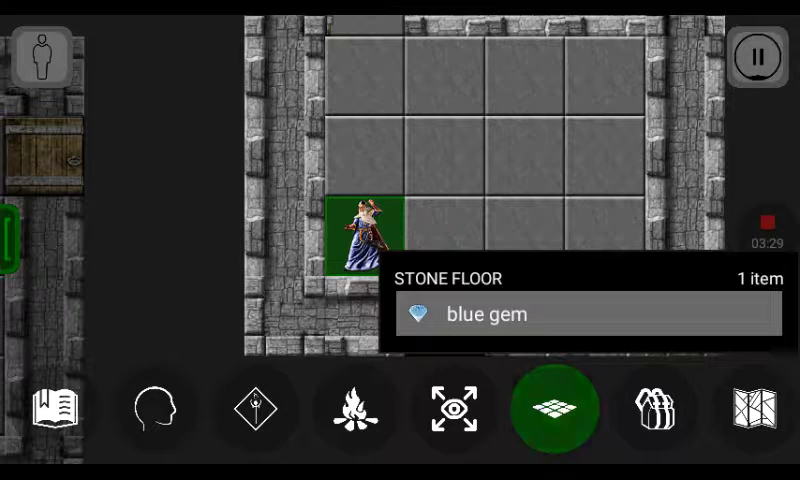
click(556, 407)
Step: Pick up the blue gem from the floor and exit through the lower door
click(363, 235)
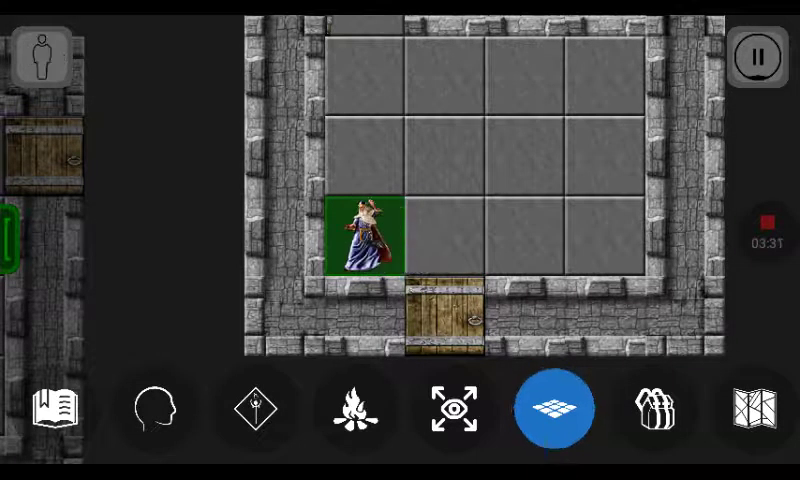
click(556, 407)
click(487, 314)
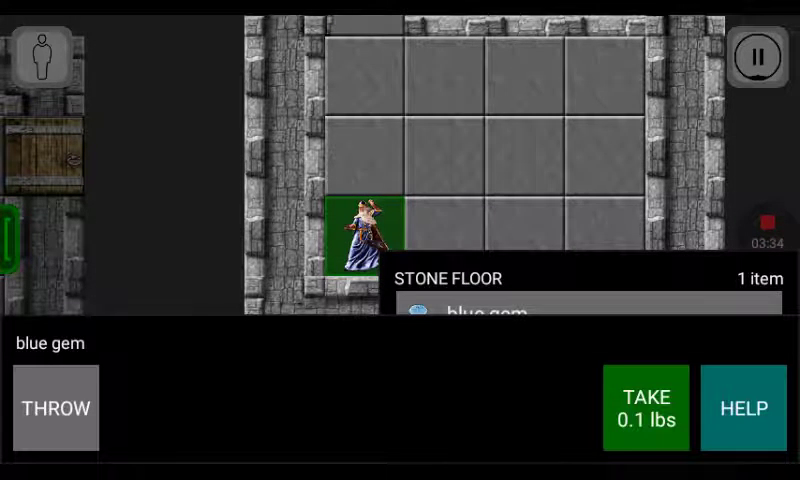
click(646, 408)
click(445, 230)
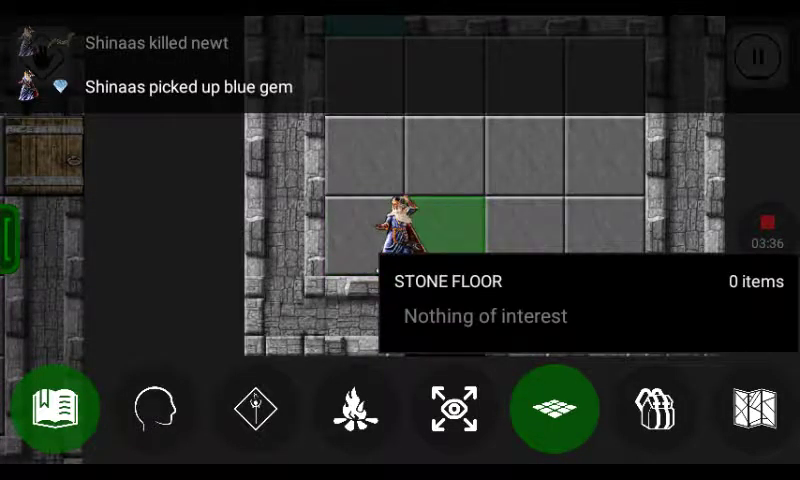
click(555, 408)
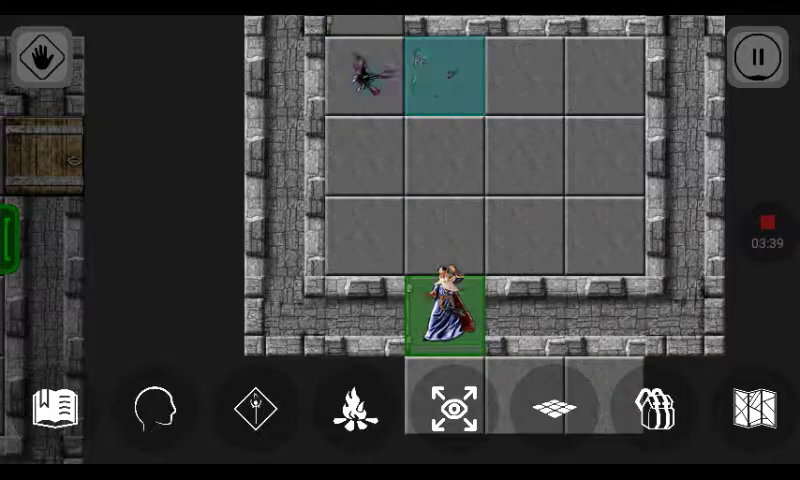
click(445, 315)
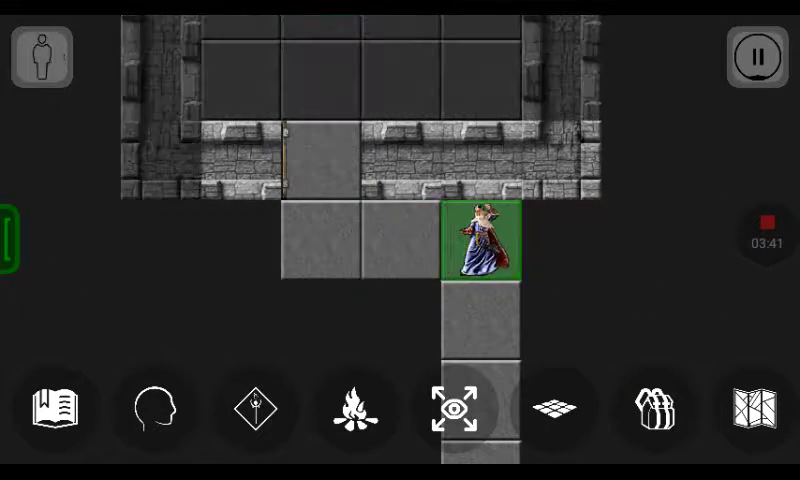
Step: Drink the uncursed potion of clairvoyance from Shinaas's inventory
click(655, 408)
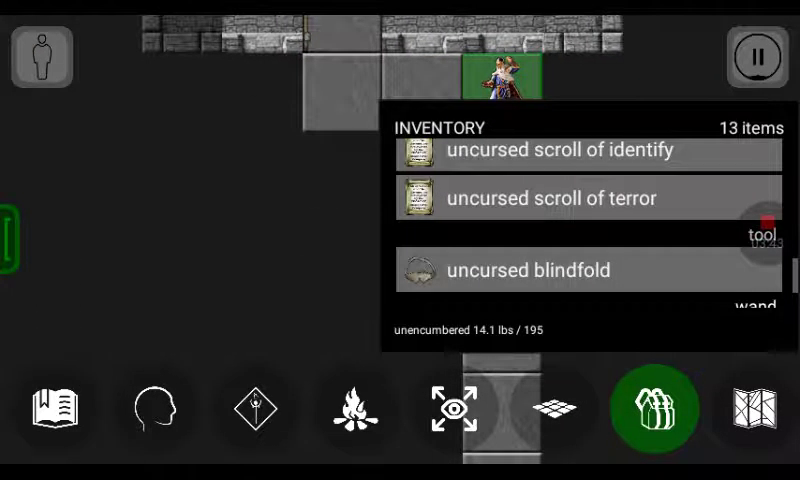
scroll(590, 210, up, 5)
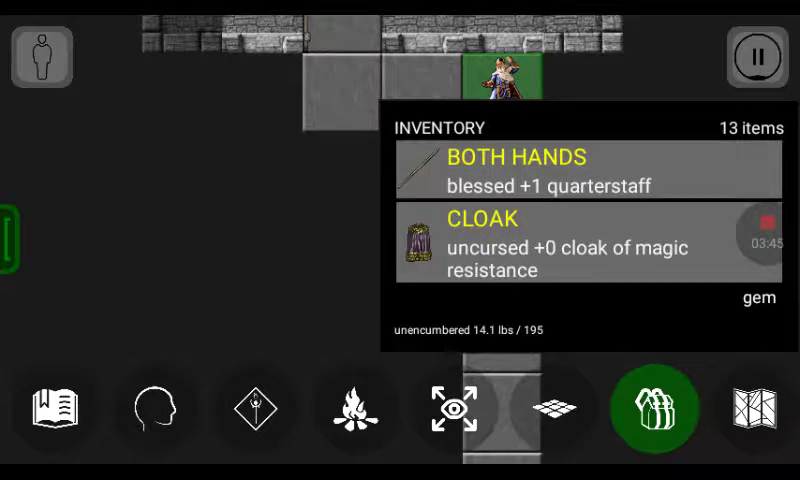
scroll(590, 220, down, 2)
scroll(590, 220, down, 2)
scroll(590, 220, down, 2)
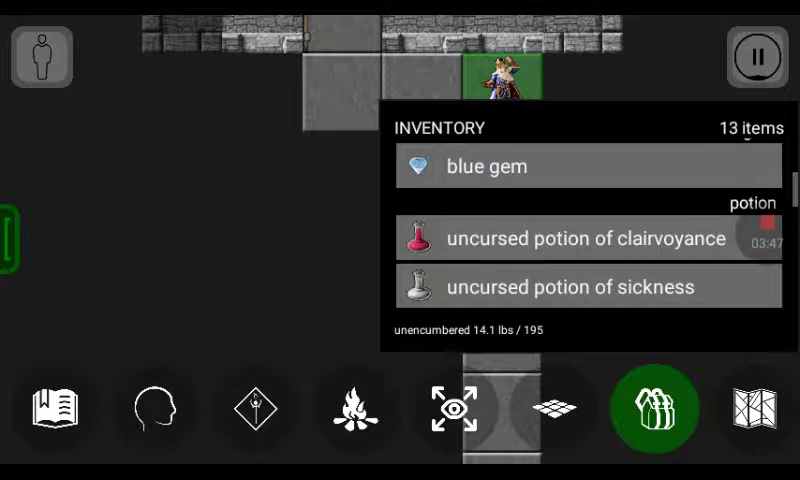
click(586, 238)
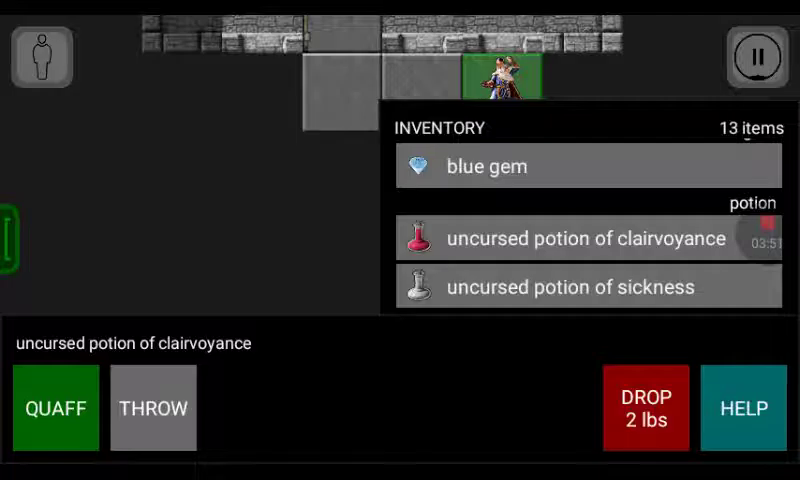
click(56, 408)
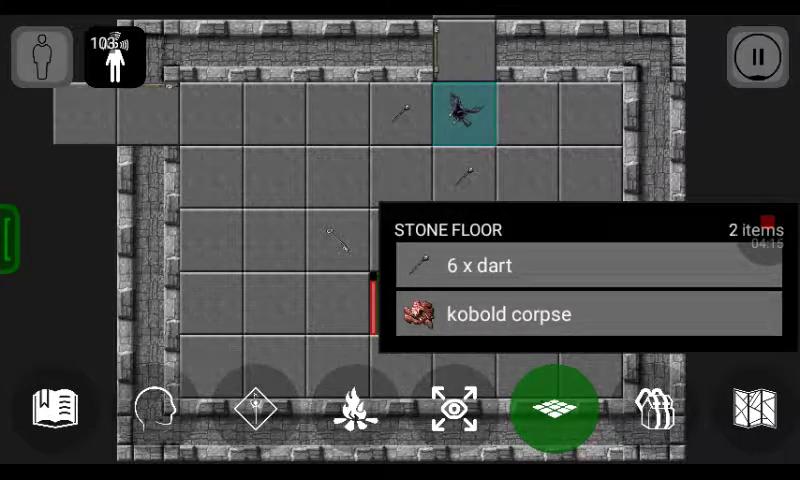
Step: Pick up the kobold corpse and the six darts from the floor
click(509, 314)
click(646, 408)
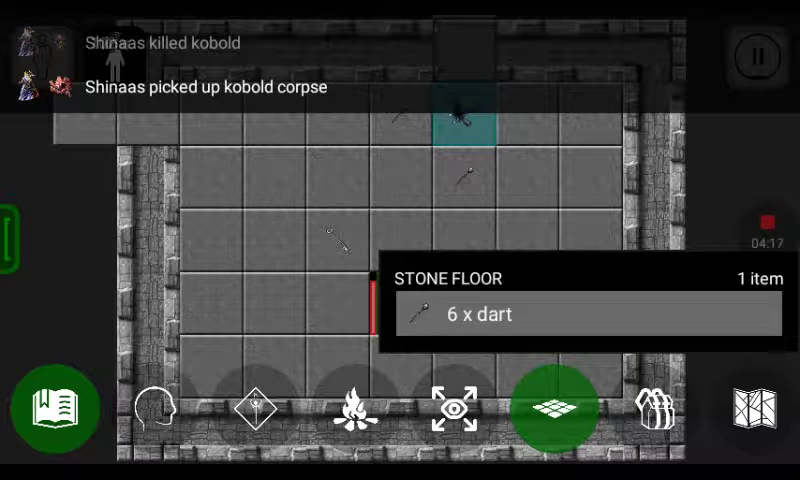
click(479, 314)
click(646, 408)
Step: Walk to the neighbouring tile and pick up the key
click(338, 240)
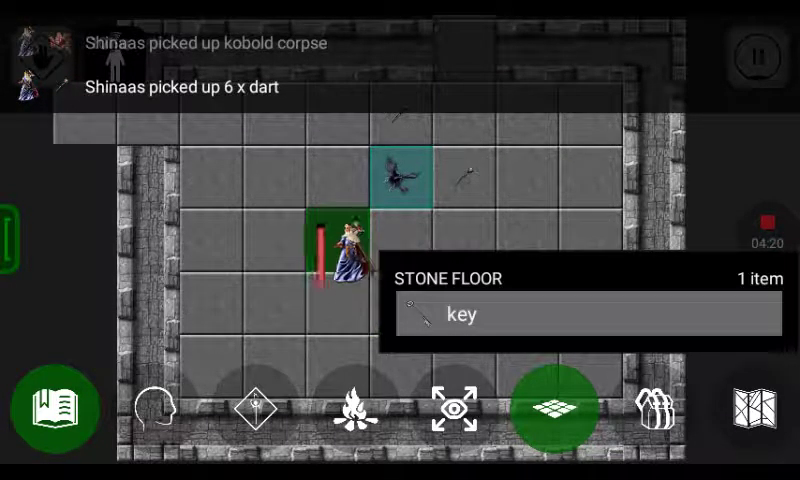
click(555, 408)
click(555, 408)
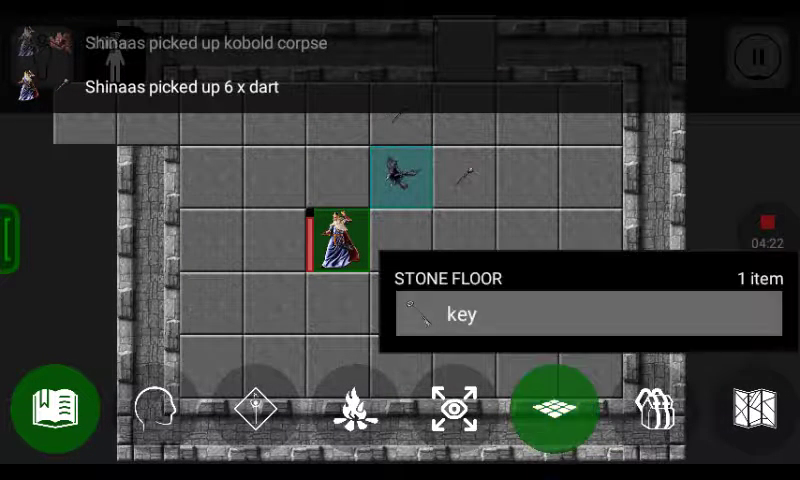
click(580, 314)
click(646, 408)
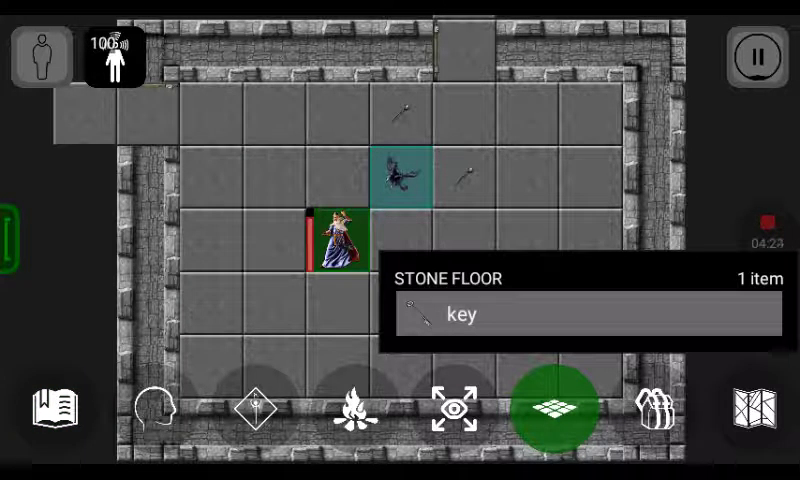
click(580, 314)
click(646, 408)
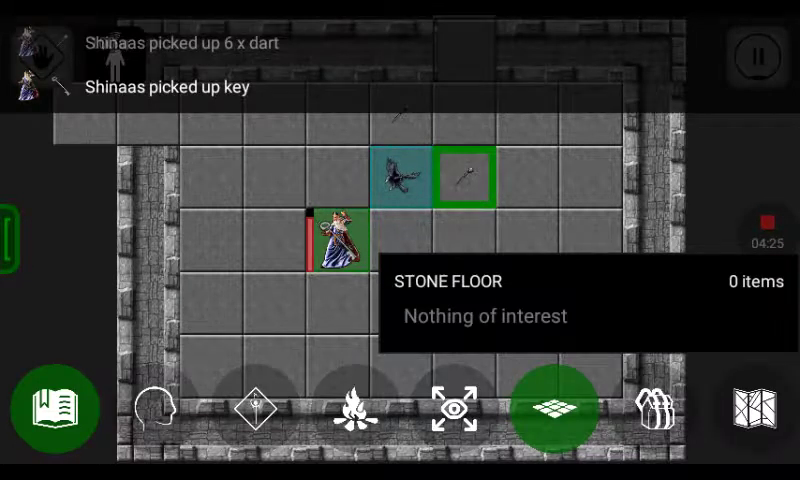
Step: Collect five darts from the next tile and the last two darts one tile up
click(465, 178)
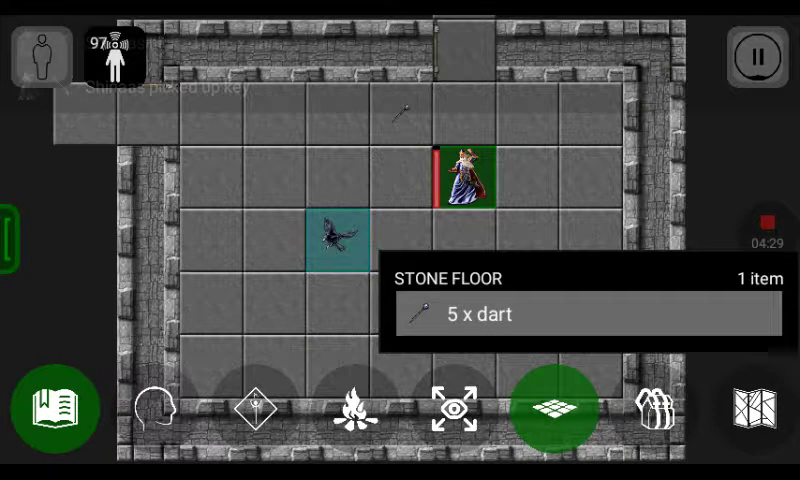
click(580, 314)
click(646, 408)
click(167, 87)
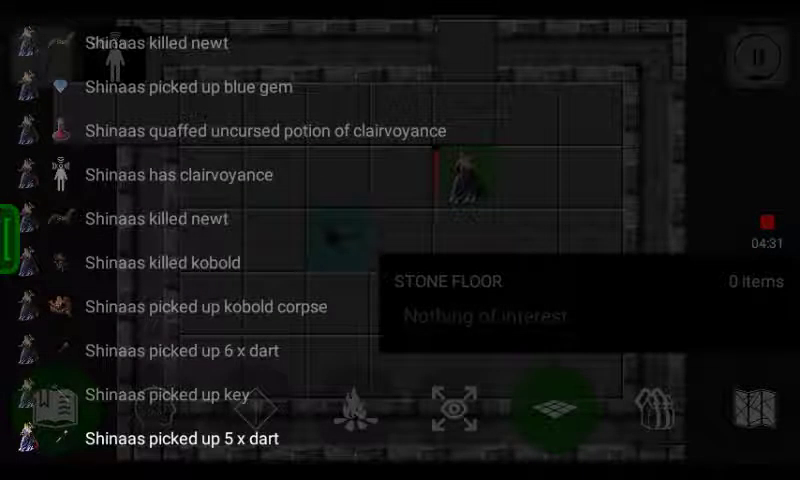
click(400, 240)
click(404, 118)
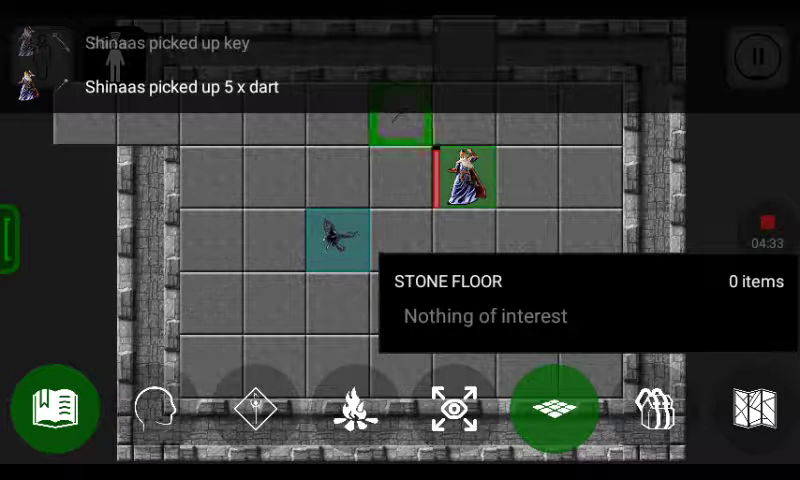
click(580, 314)
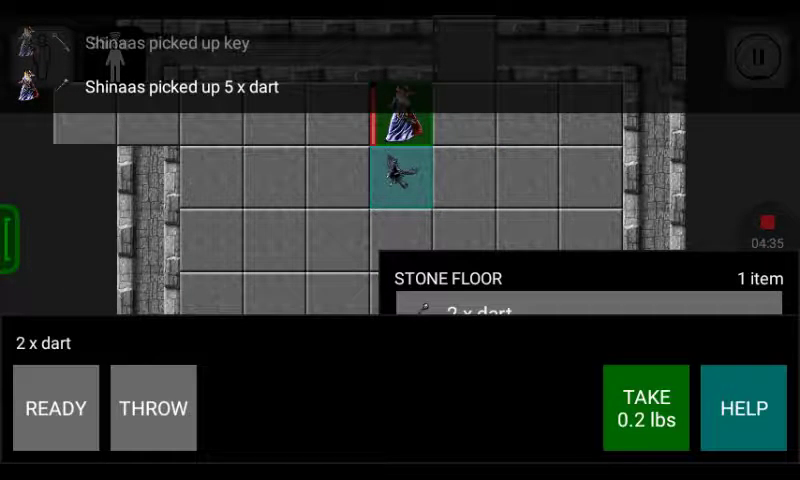
click(646, 408)
click(400, 240)
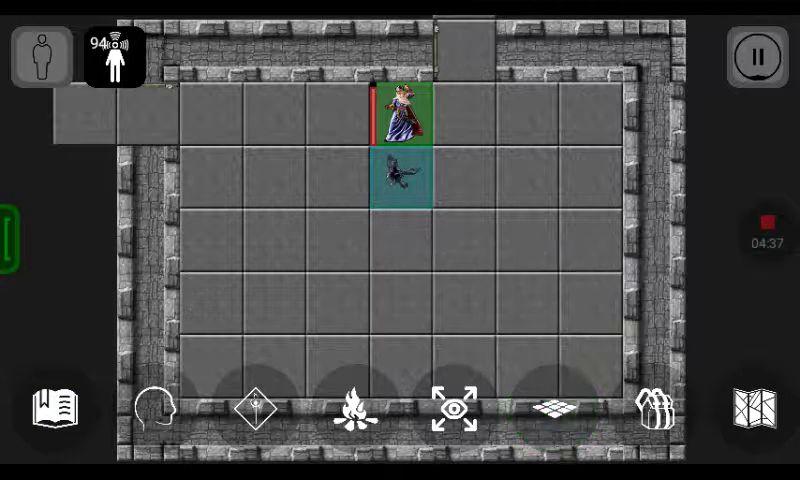
click(590, 240)
Step: Walk west along the corridor, through the small room and into the dark room
drag(300, 240, 600, 240)
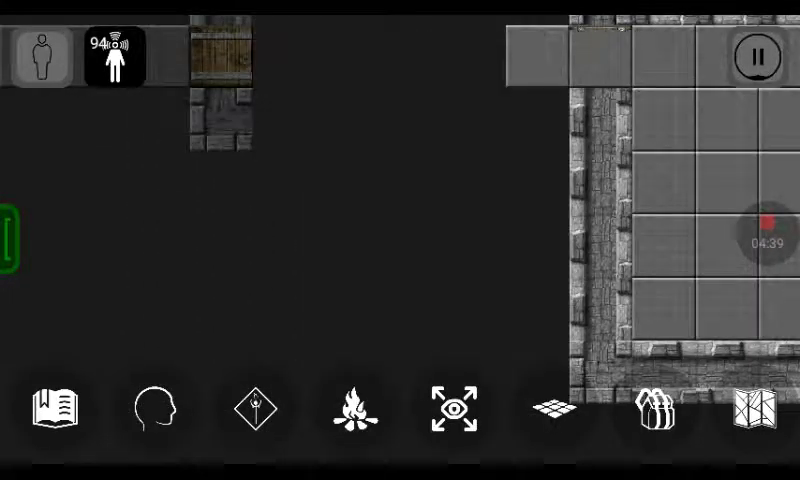
click(435, 108)
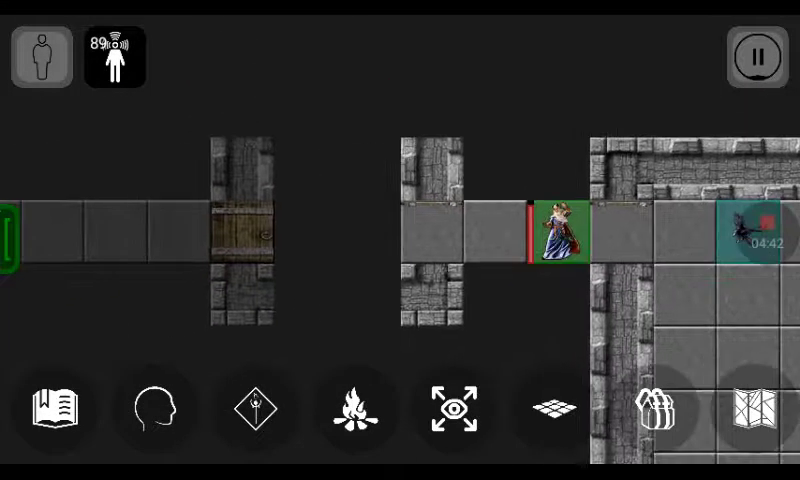
click(420, 230)
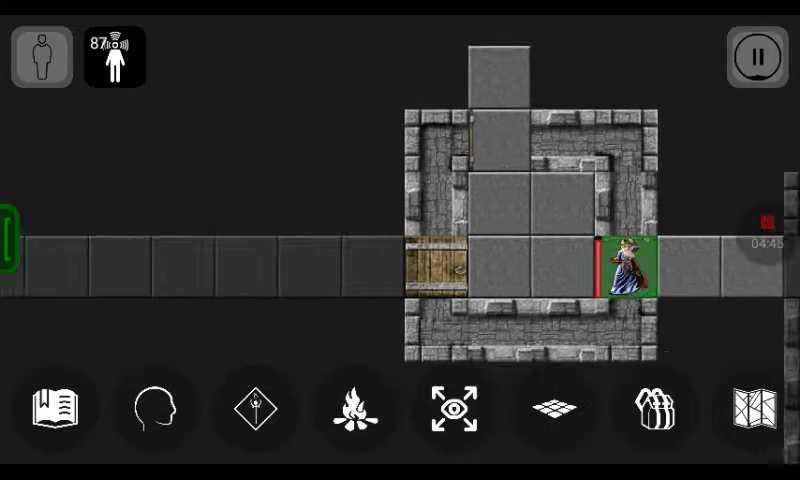
click(432, 200)
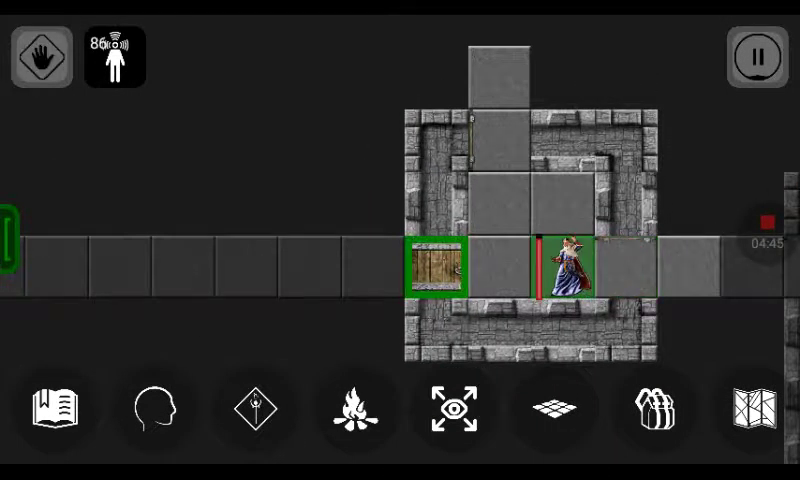
click(42, 57)
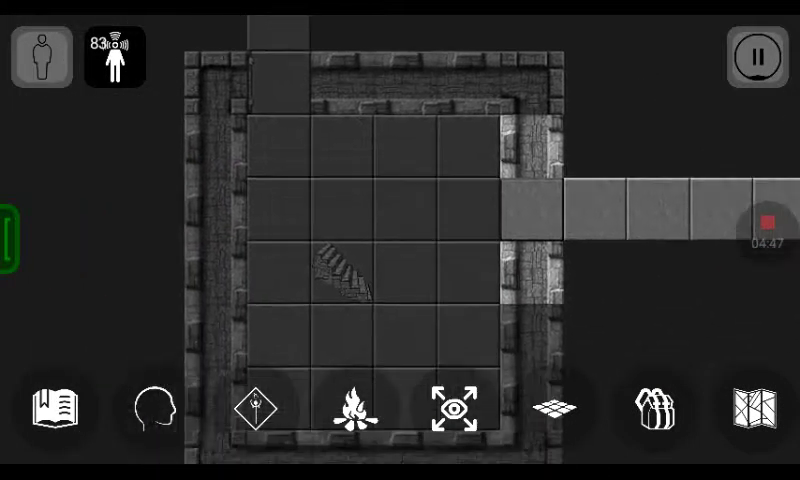
Step: Step onto the stone staircase and try to ascend out of the dungeon
click(345, 270)
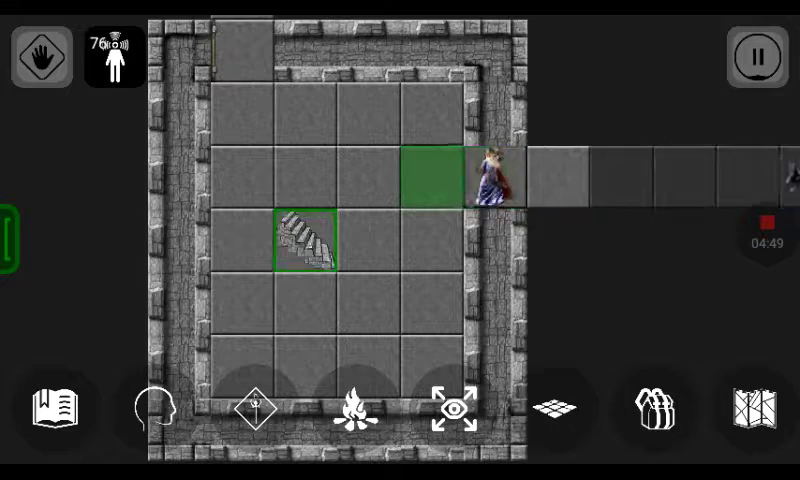
click(555, 408)
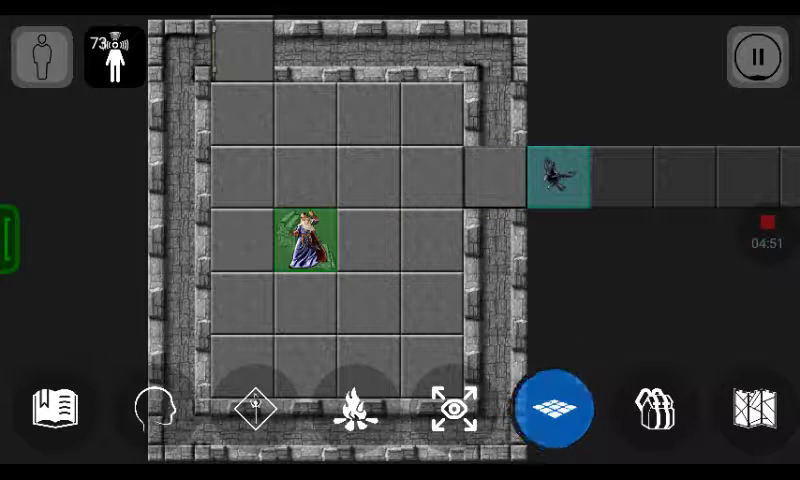
click(527, 314)
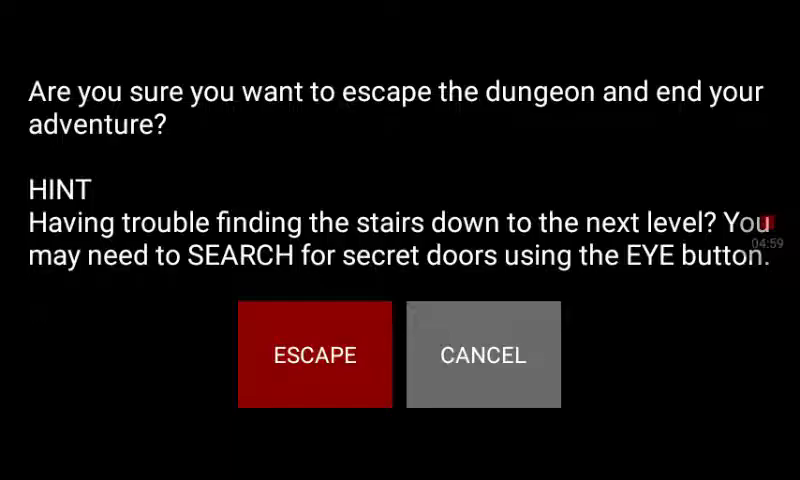
Step: Cancel escaping the dungeon and step north off the staircase beside the raven
click(483, 355)
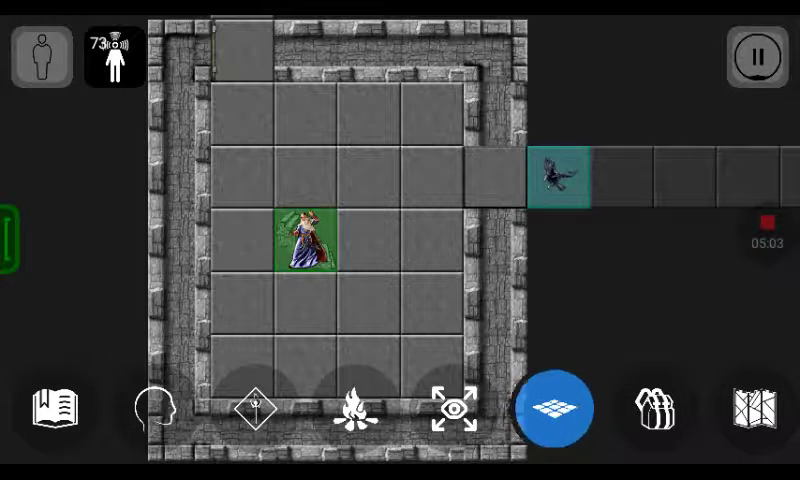
click(305, 115)
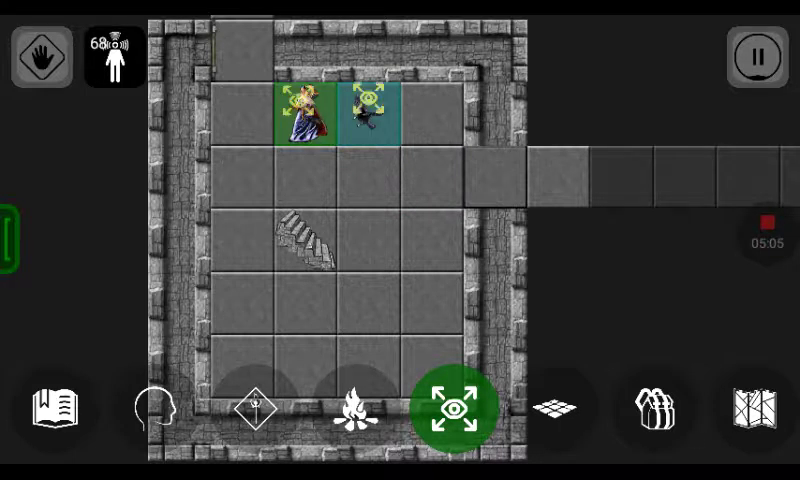
Step: Walk through the room and corridor to the down staircase and descend to level 2
click(370, 300)
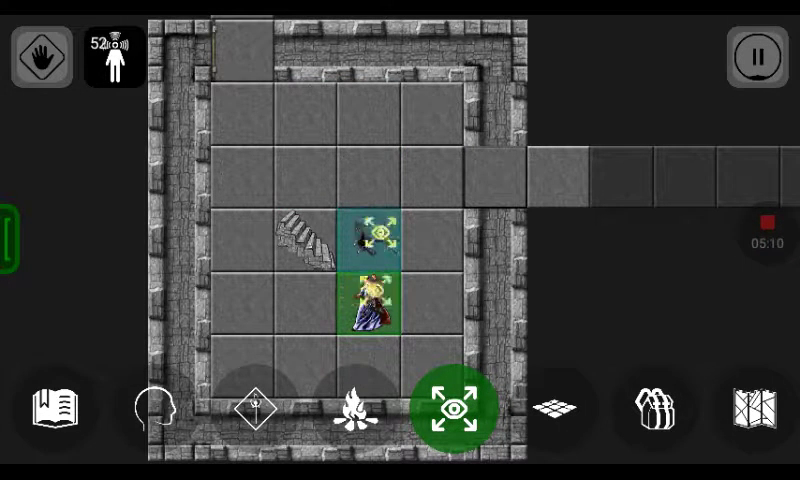
click(242, 115)
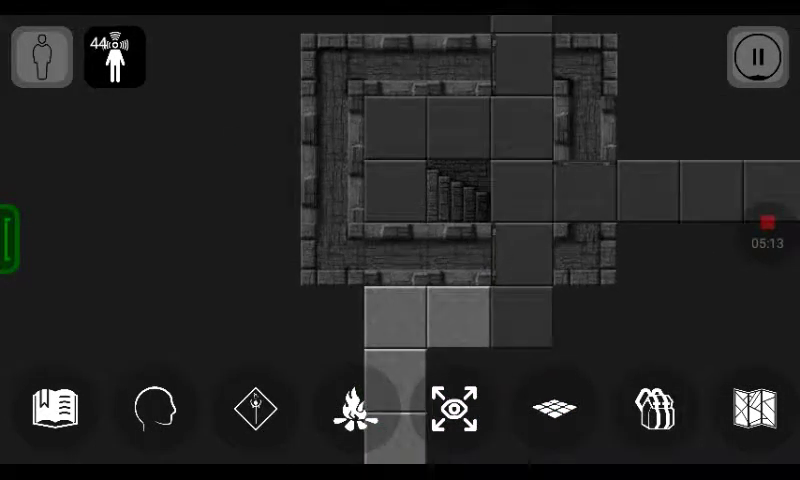
click(518, 318)
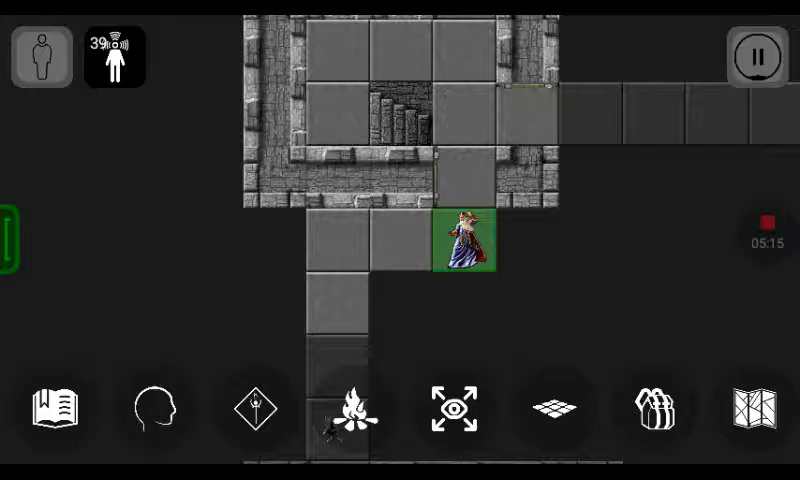
click(400, 108)
click(554, 407)
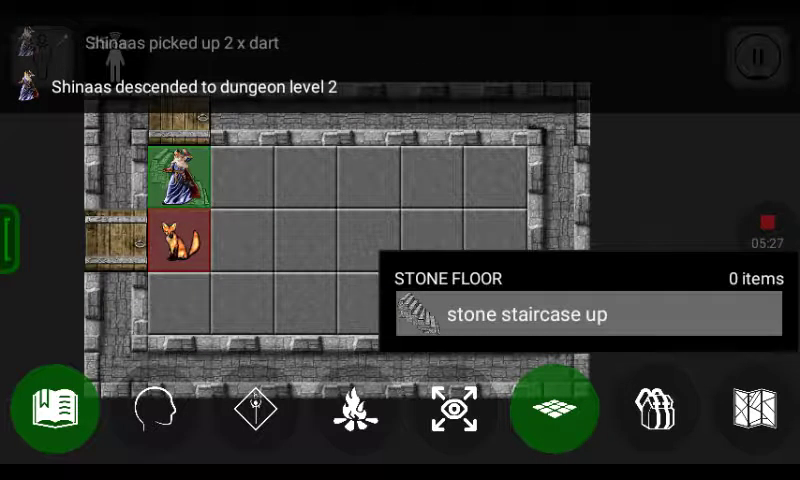
Step: Kill the fox beside the arrival stairs and take its corpse from the floor
click(180, 242)
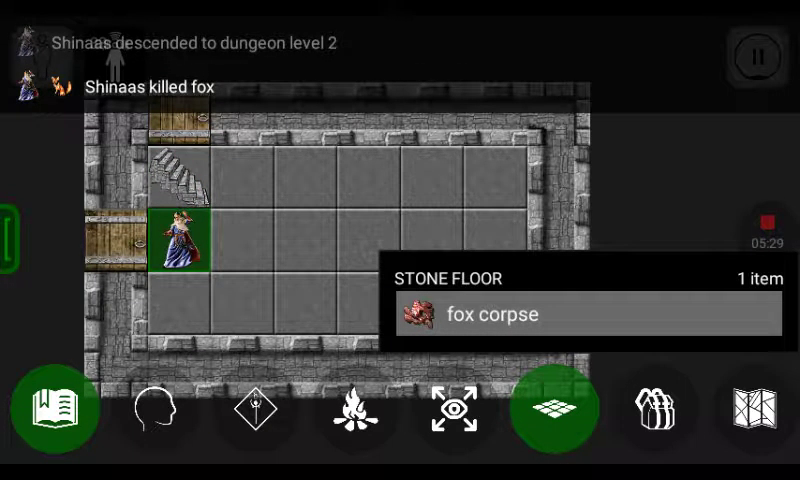
click(590, 314)
click(646, 408)
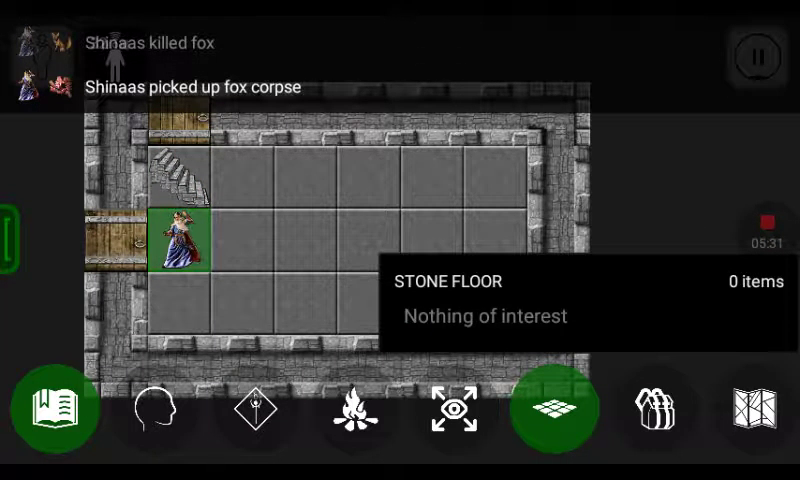
click(347, 255)
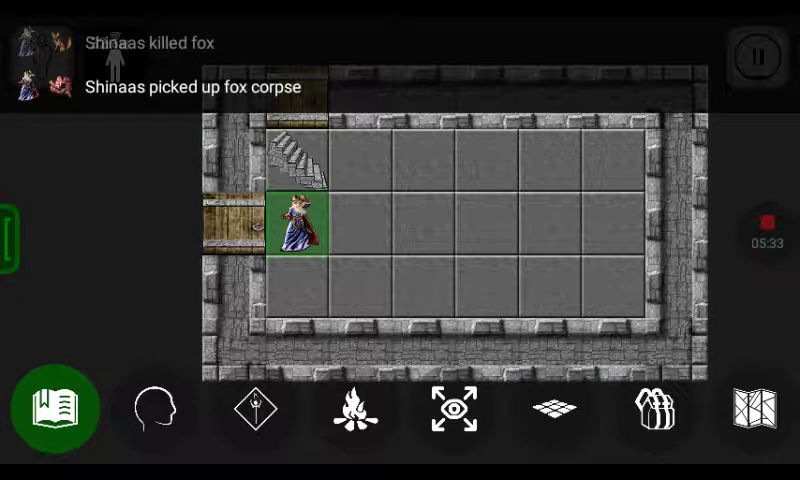
click(34, 256)
Step: Check the kobold corpse's inventory options without acting, and step into the west doorway
click(656, 408)
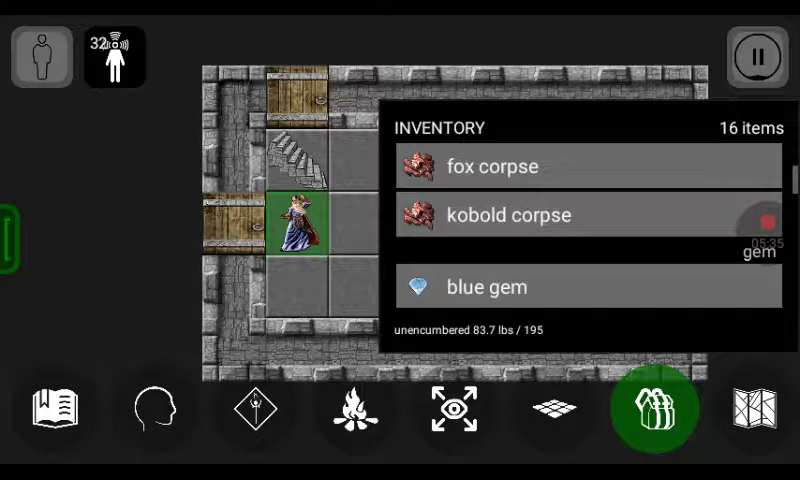
click(509, 215)
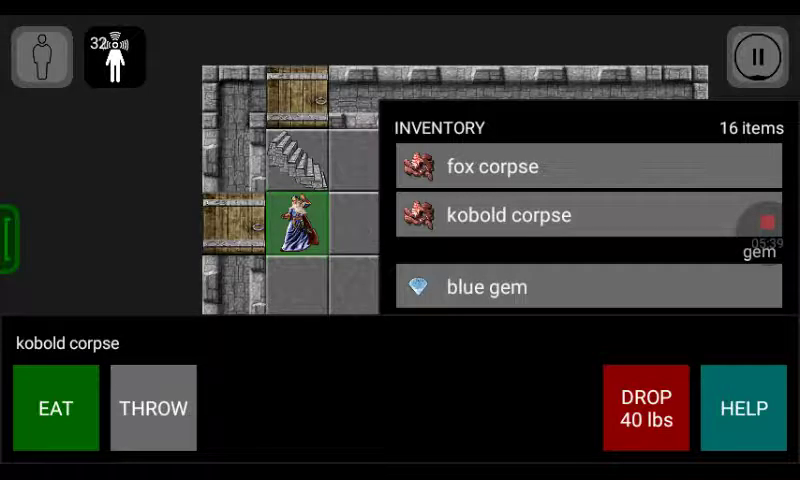
key(Escape)
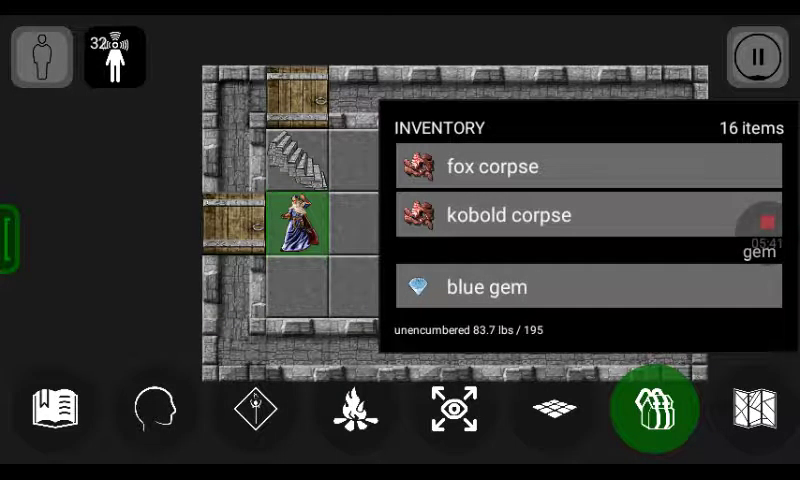
click(232, 222)
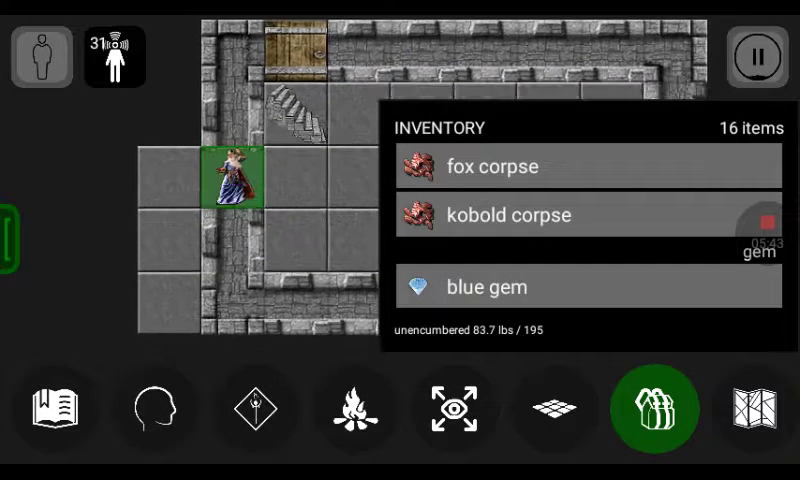
click(655, 408)
Step: Walk around the room and into the corridor, then kill the red mold
click(418, 240)
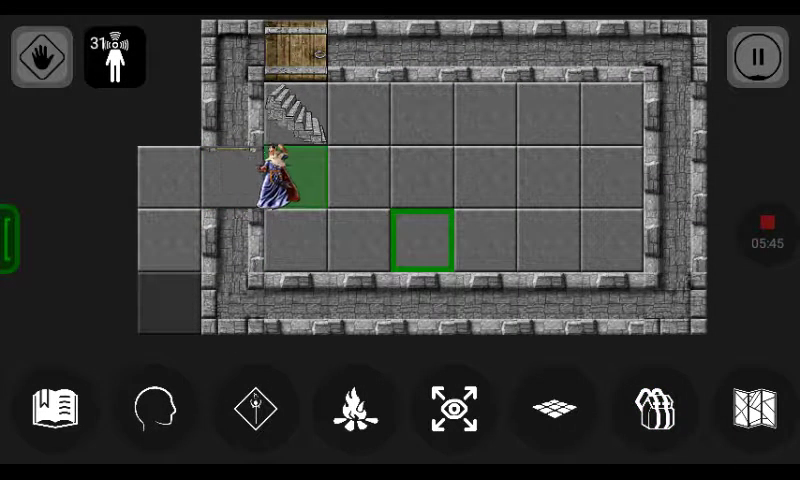
click(610, 240)
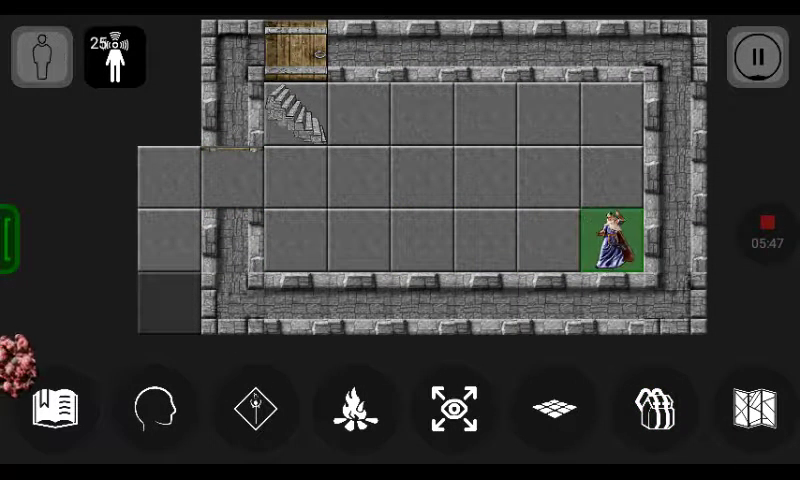
click(168, 178)
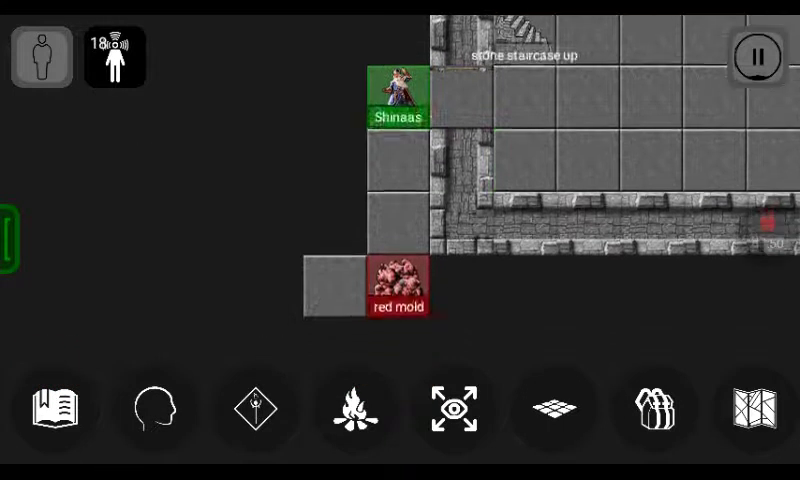
click(398, 285)
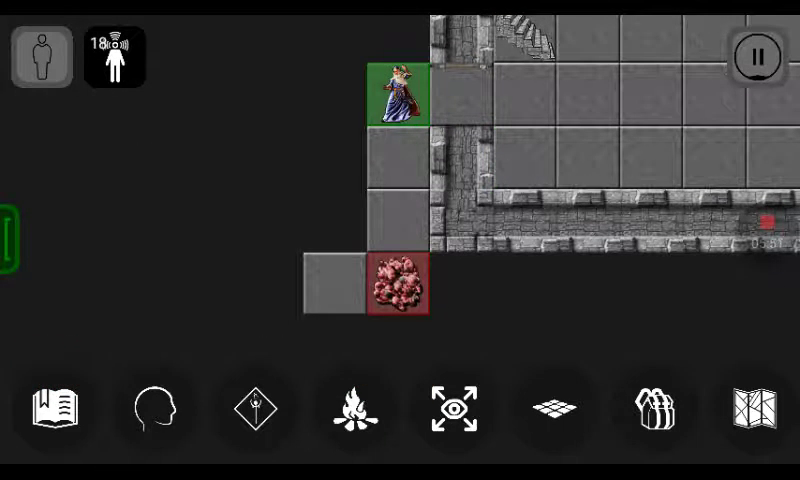
click(398, 285)
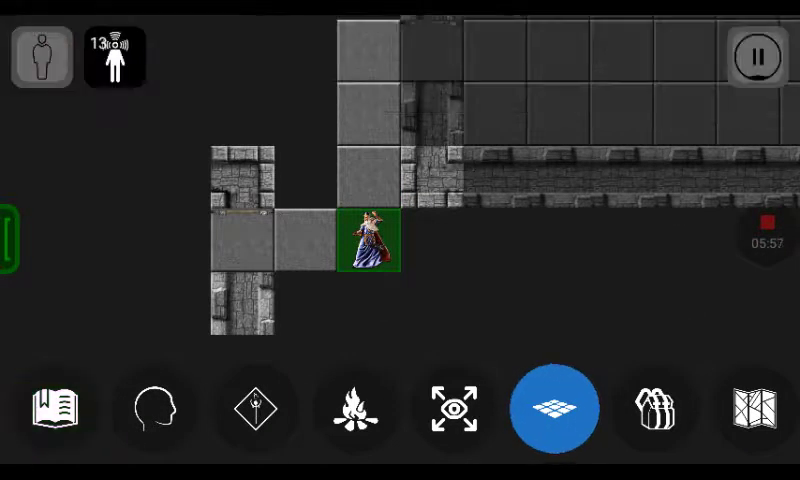
Step: Take the red mold corpse from the corridor floor
click(555, 407)
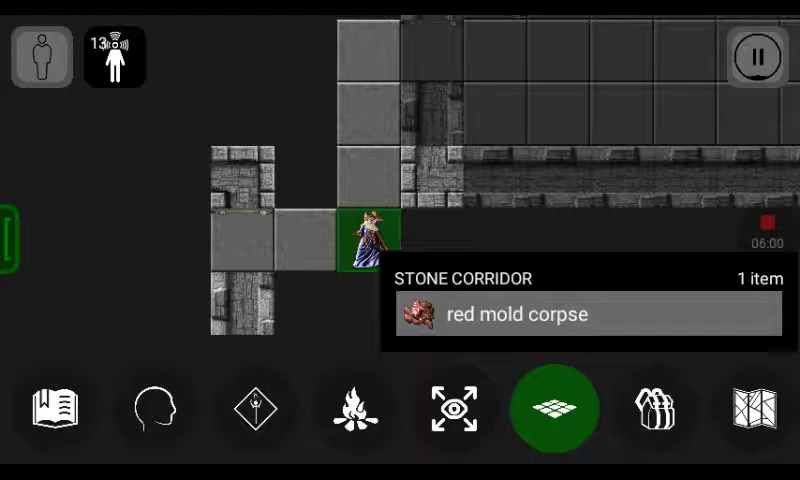
click(588, 314)
click(646, 407)
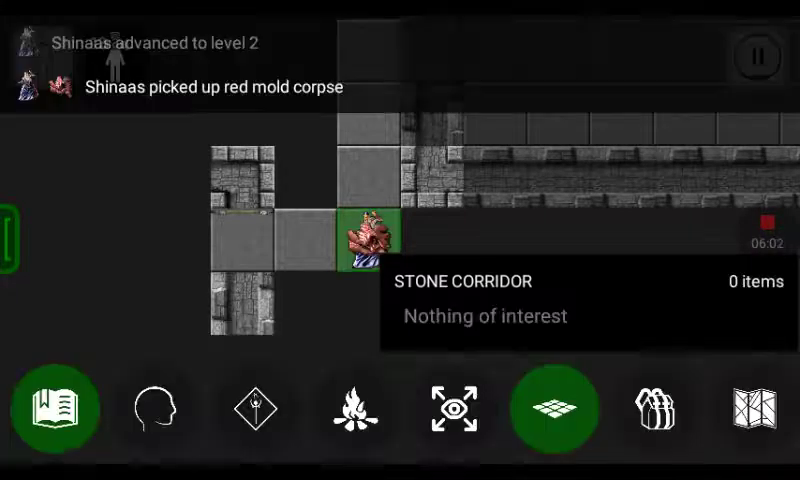
click(370, 300)
click(555, 407)
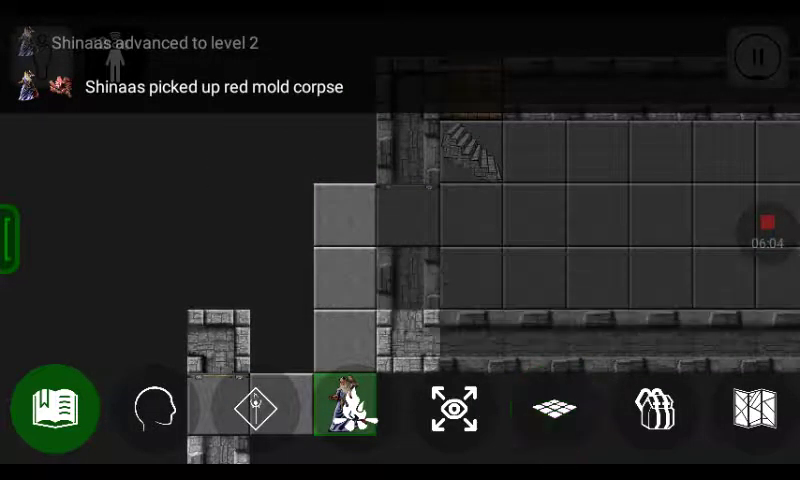
Step: Walk back past the door onto the upward staircase
click(470, 90)
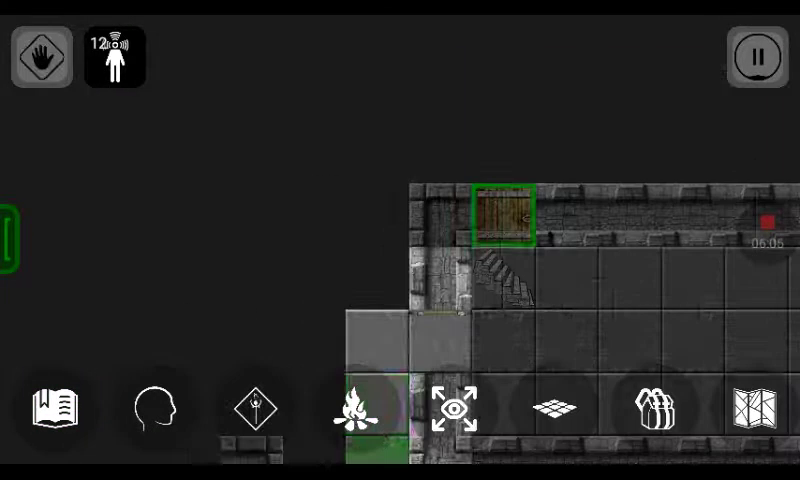
click(179, 110)
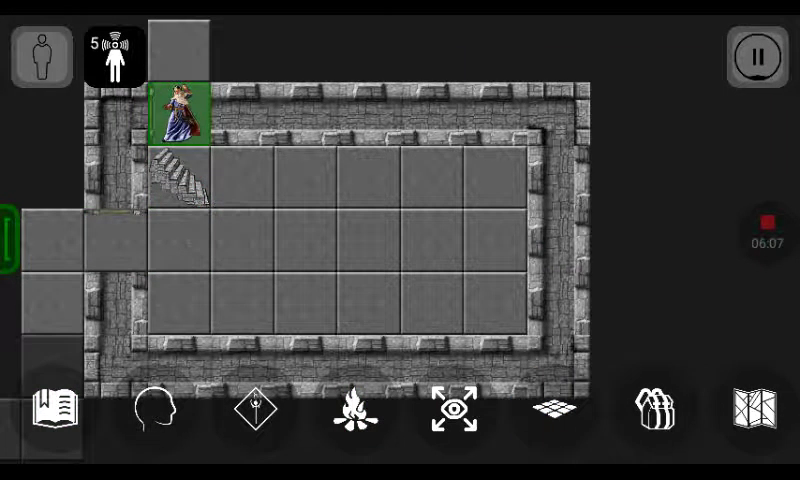
click(555, 407)
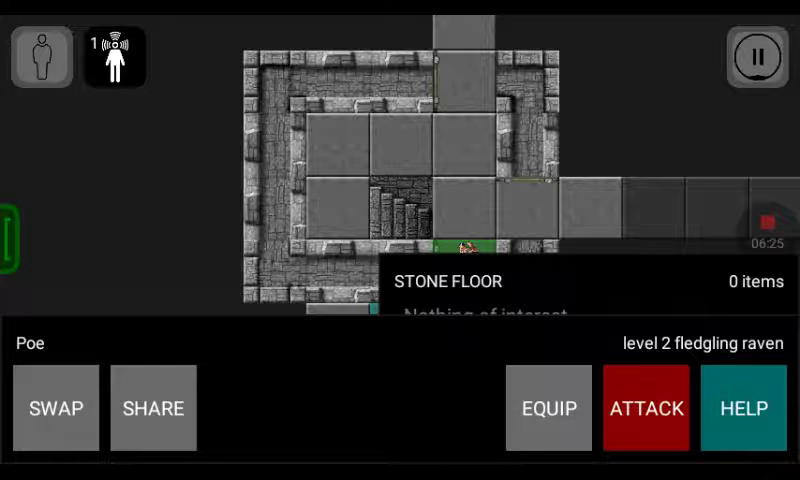
Step: Check the raven's details, dismiss the panels, and climb the stairs to level 1
click(743, 408)
key(Escape)
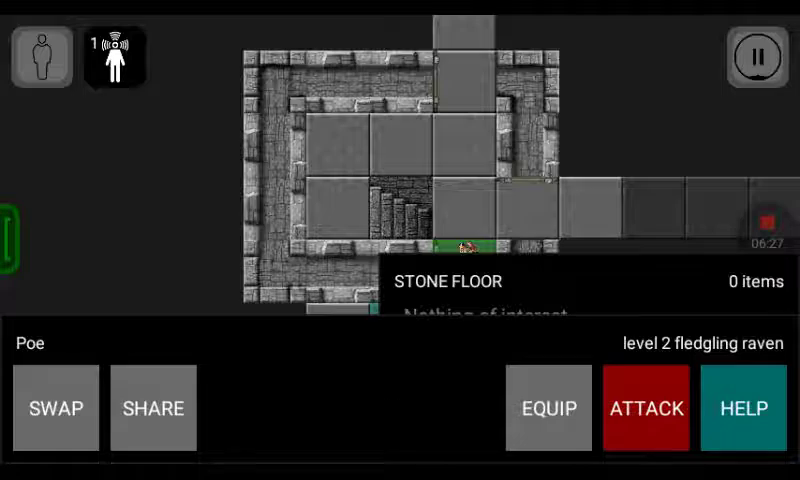
key(Escape)
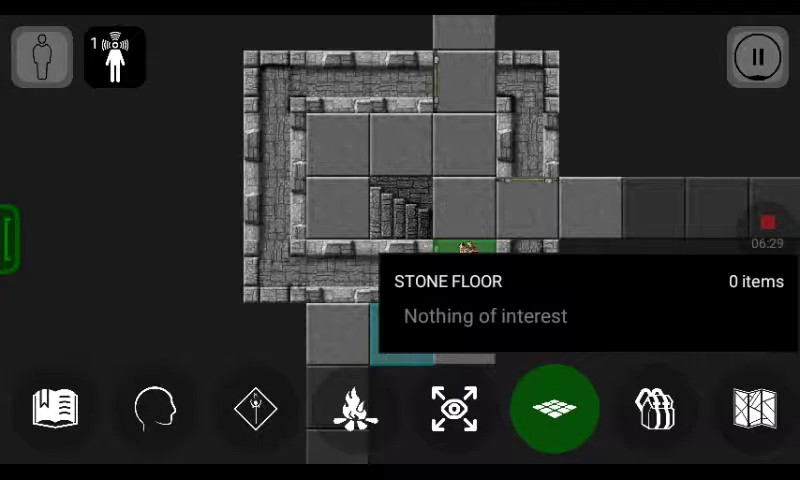
key(Escape)
click(462, 82)
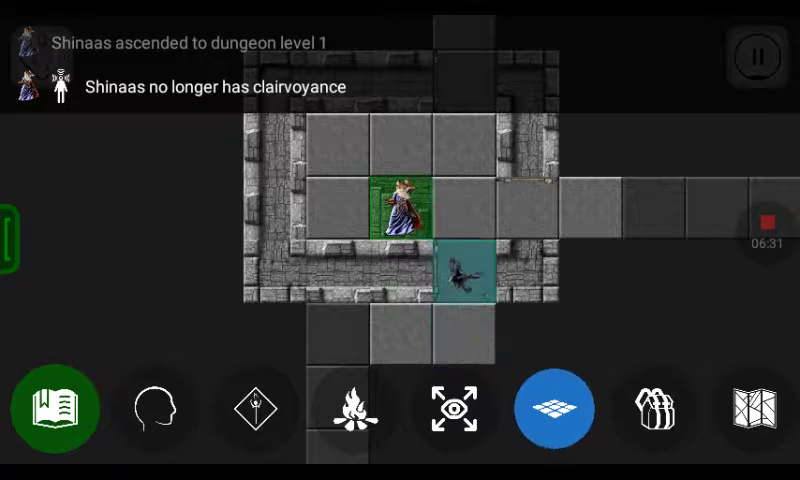
click(556, 407)
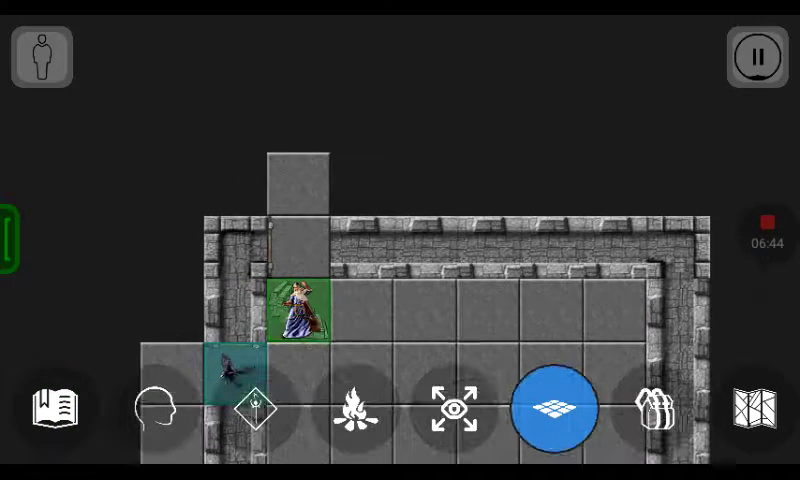
Step: Kick down the locked wooden door and enter the revealed room
click(298, 182)
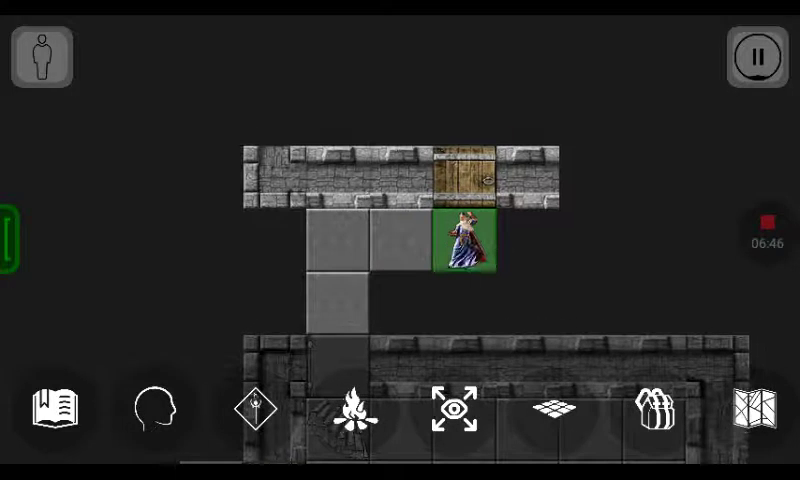
click(464, 173)
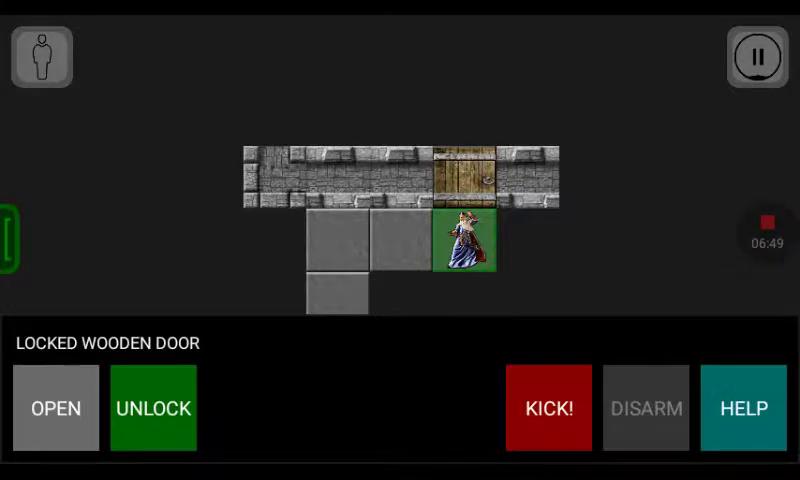
click(549, 408)
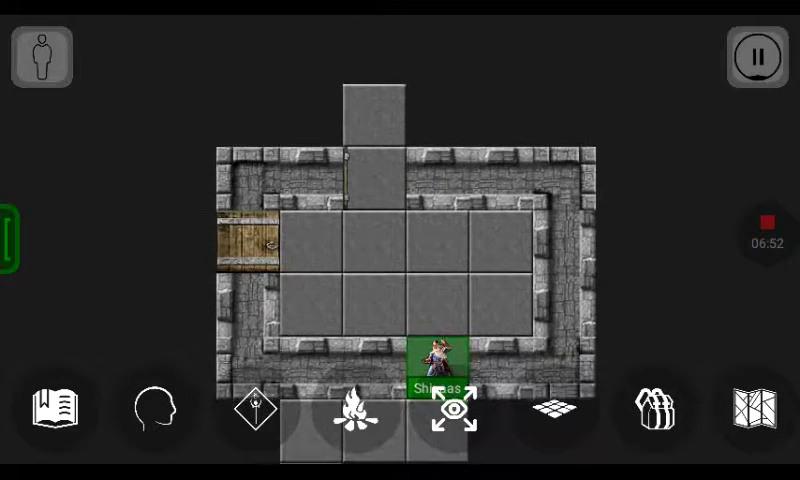
click(272, 246)
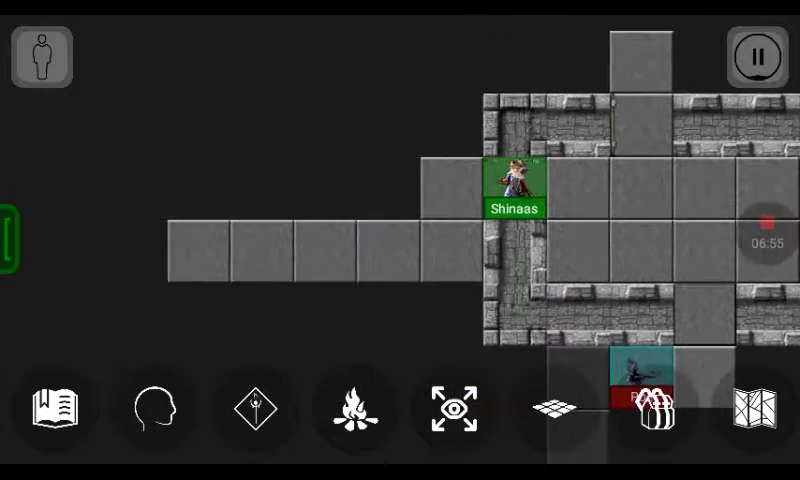
Step: Unlock the far-left wooden door, collect the 4 gold coins, and head north
click(196, 250)
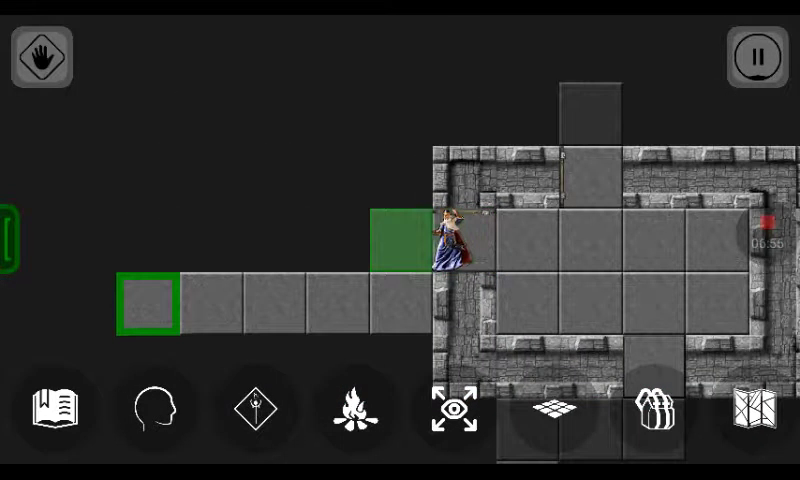
click(470, 205)
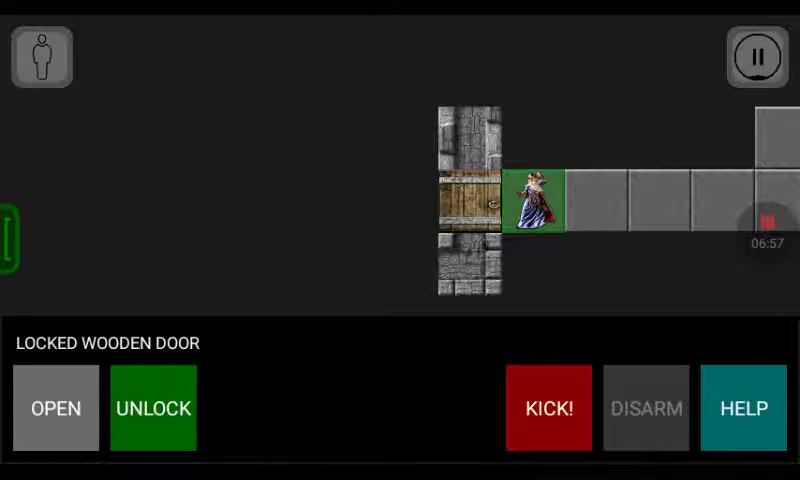
click(153, 408)
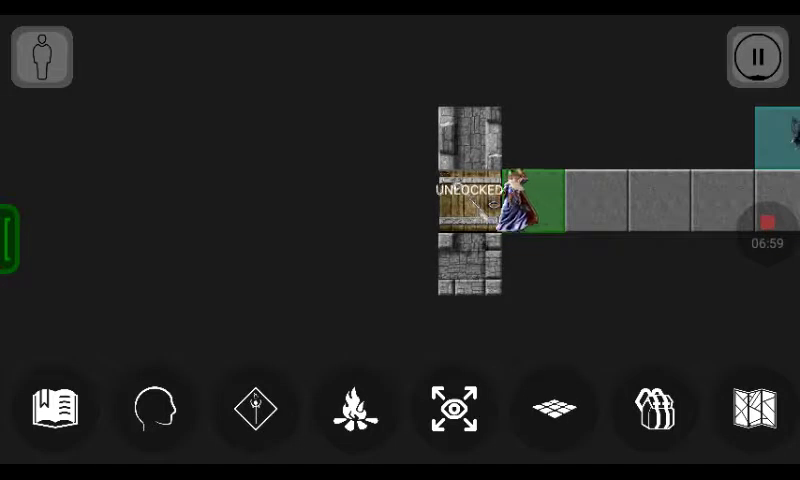
click(470, 205)
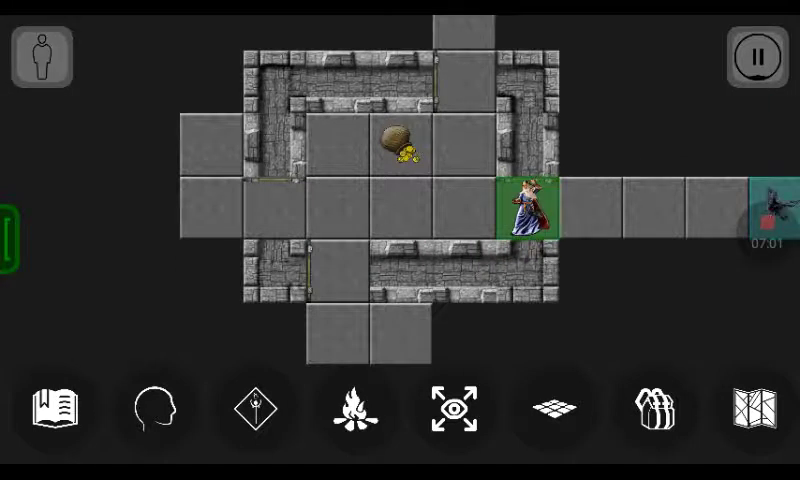
click(400, 150)
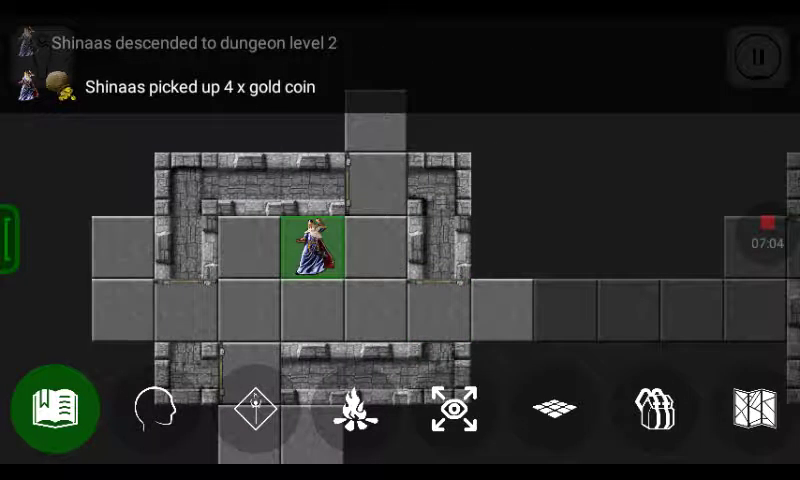
click(375, 130)
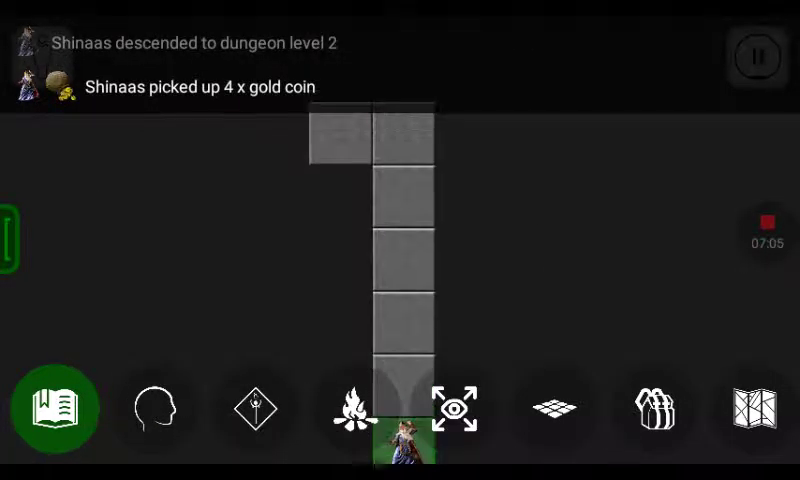
Step: Kill the jackal while walking north, and check on the raven companion
click(296, 161)
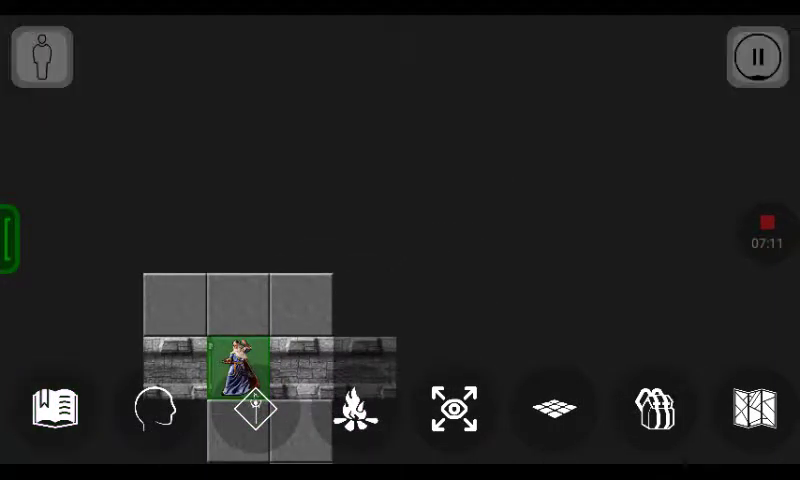
click(301, 240)
click(301, 175)
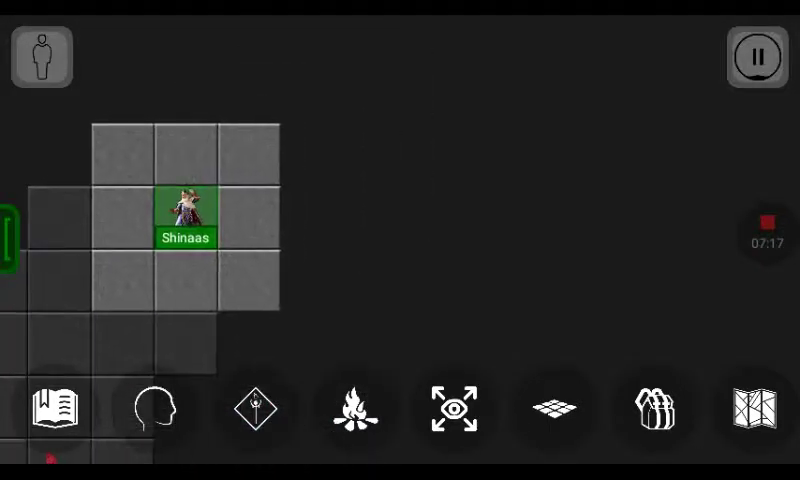
click(275, 222)
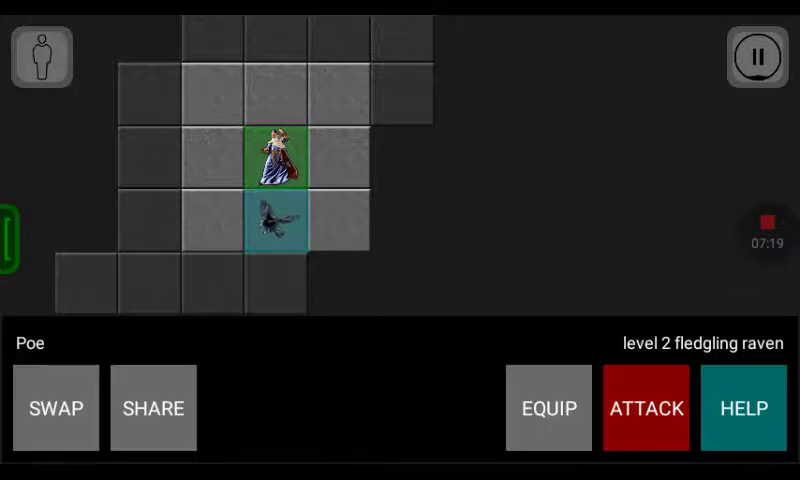
click(400, 200)
click(340, 95)
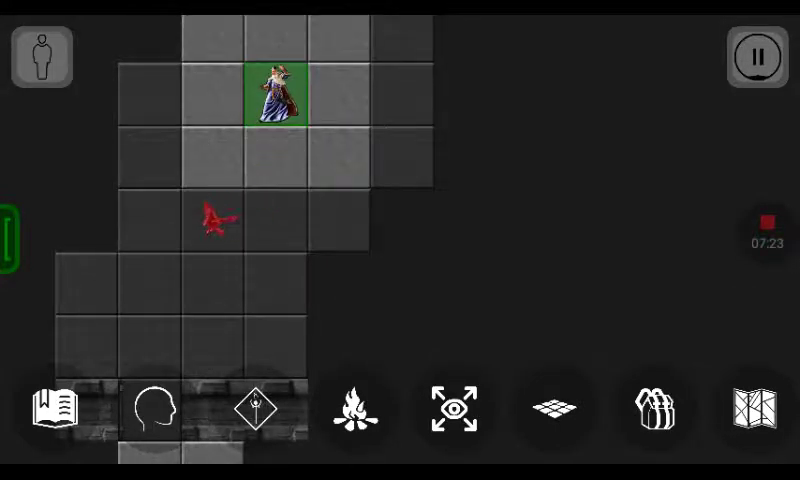
Step: Walk along the north wall, through the east door, onto the central staircase
click(304, 65)
click(277, 65)
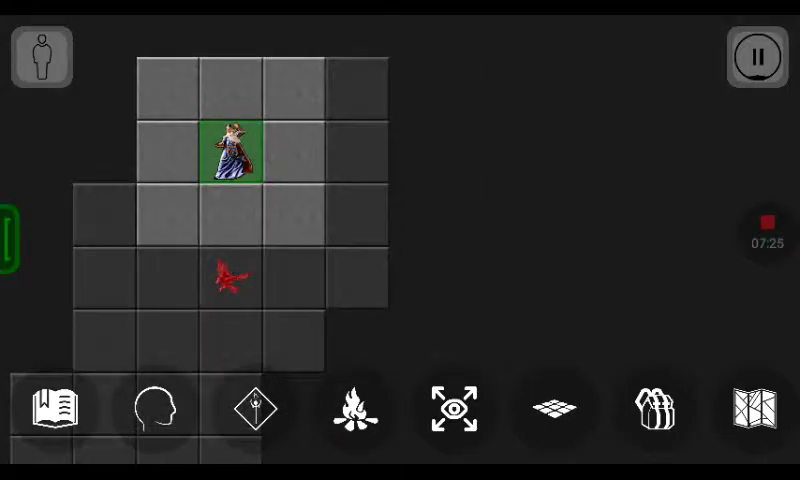
click(290, 215)
click(415, 215)
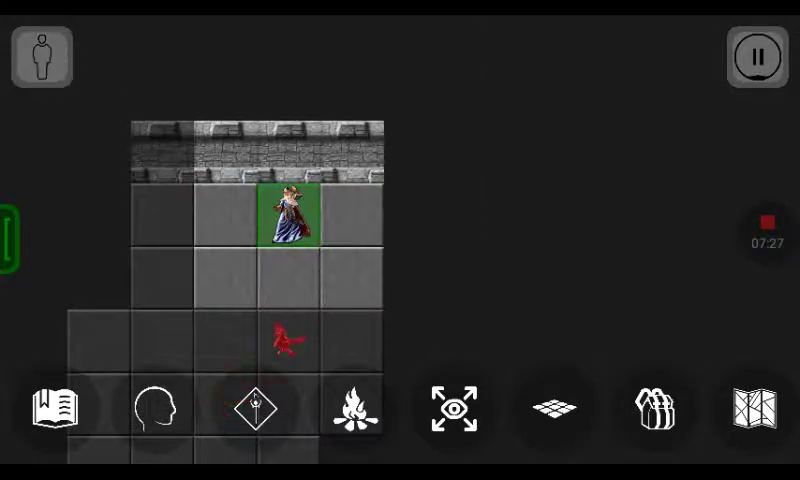
click(415, 280)
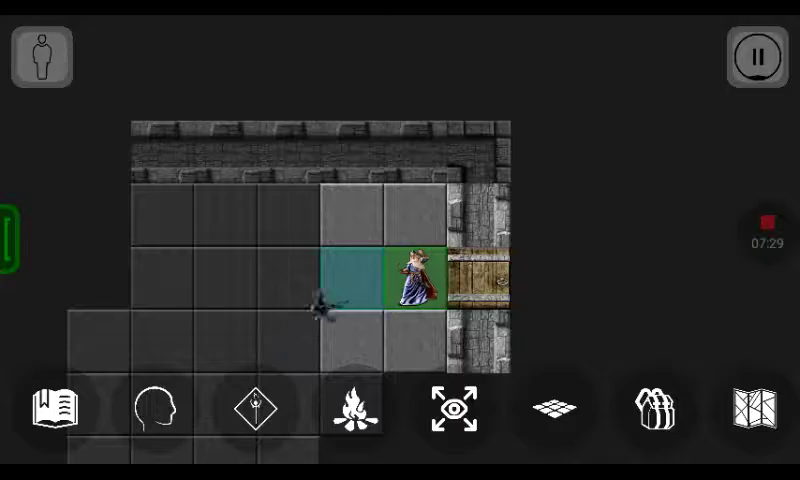
click(480, 280)
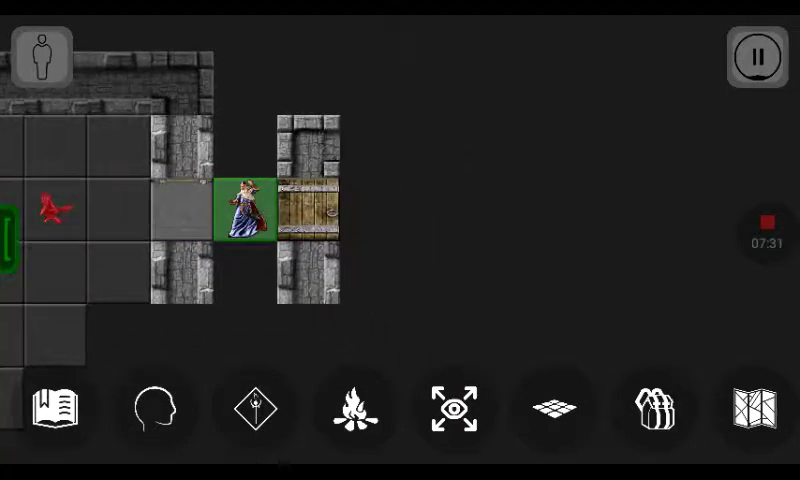
click(308, 210)
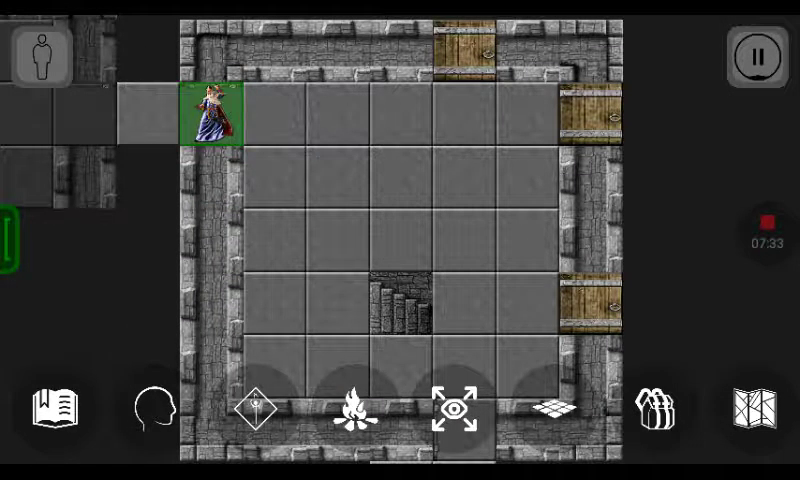
click(402, 303)
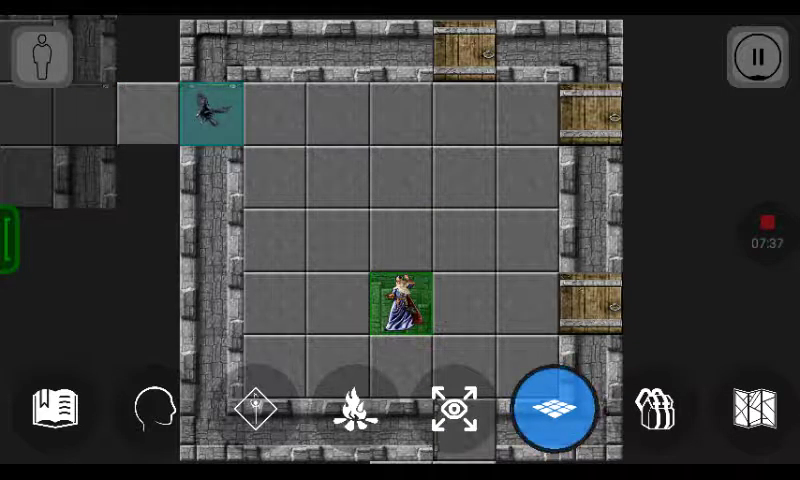
click(557, 407)
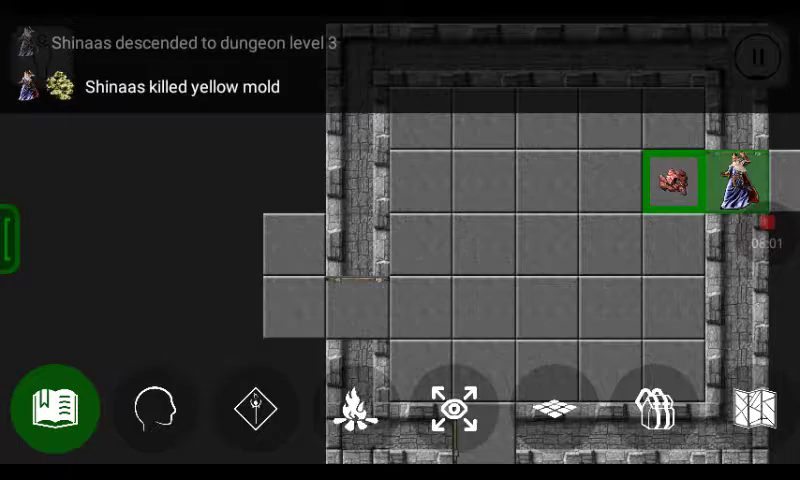
Step: Take the yellow mold corpse from the floor, then travel west along the corridor
click(555, 408)
click(590, 314)
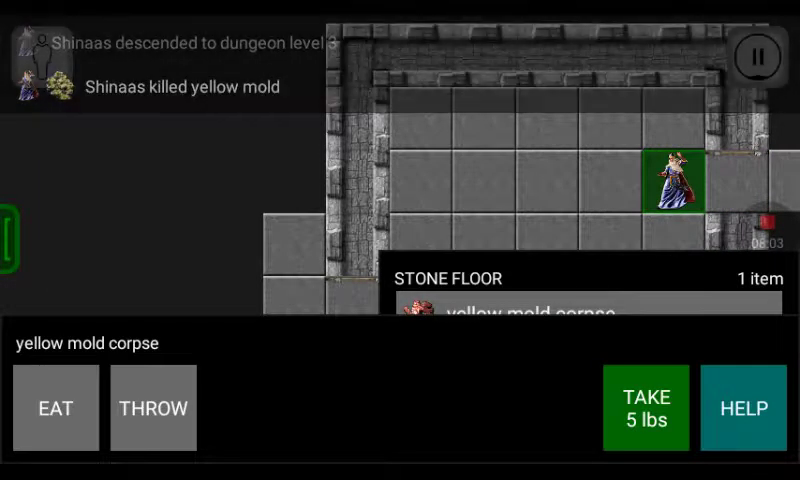
click(646, 410)
click(555, 408)
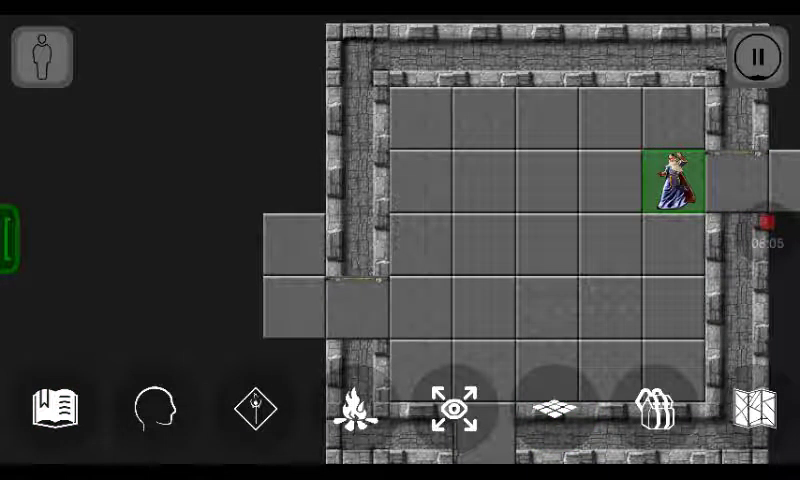
click(294, 245)
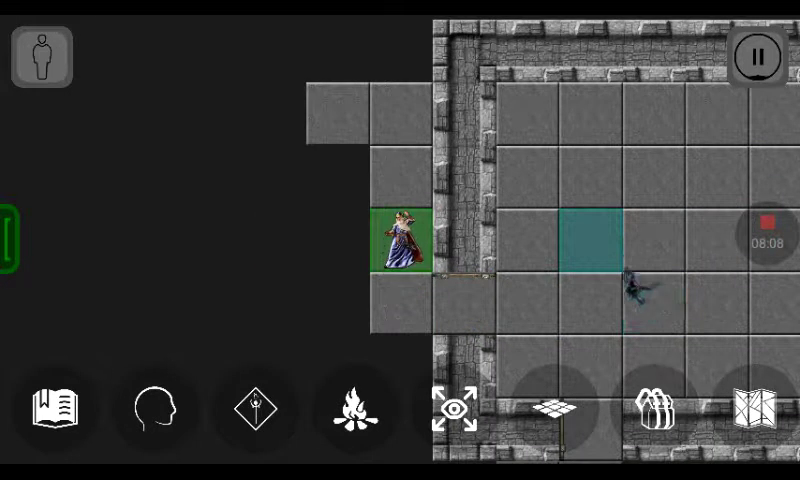
click(455, 410)
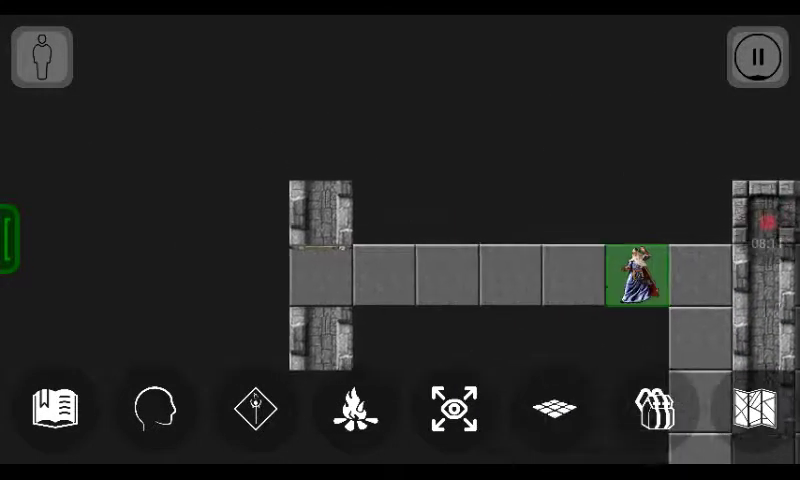
Step: Follow the corridor through the door down into the fountain room and onto the fountain
click(321, 275)
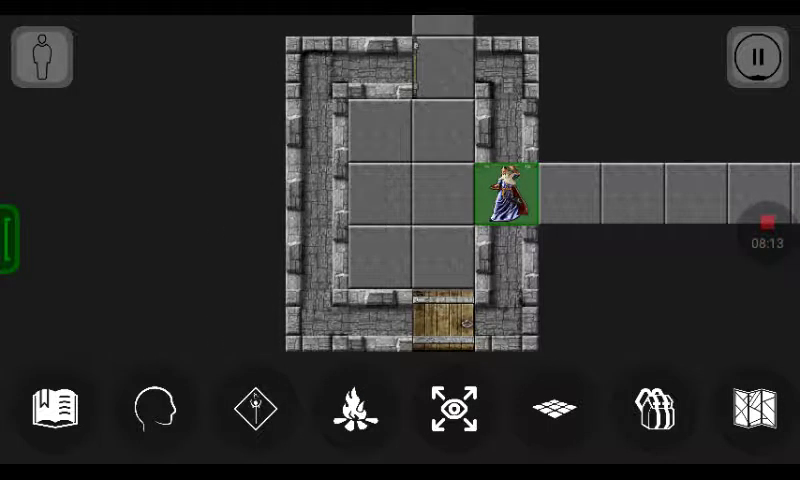
click(443, 320)
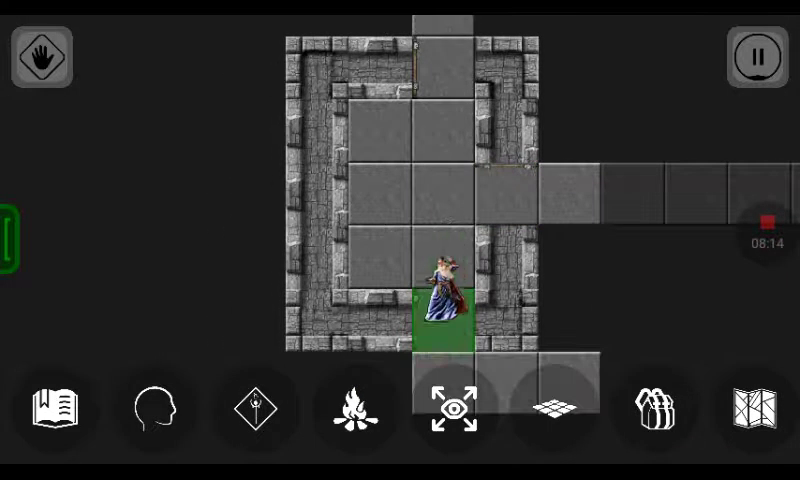
click(492, 260)
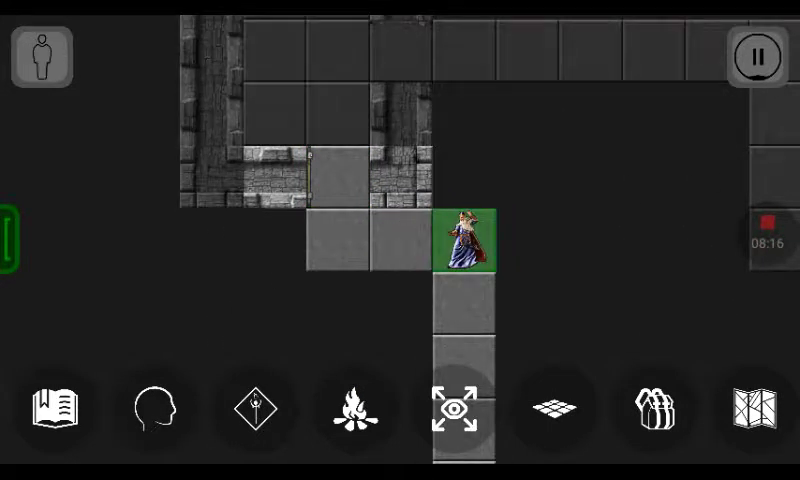
click(400, 270)
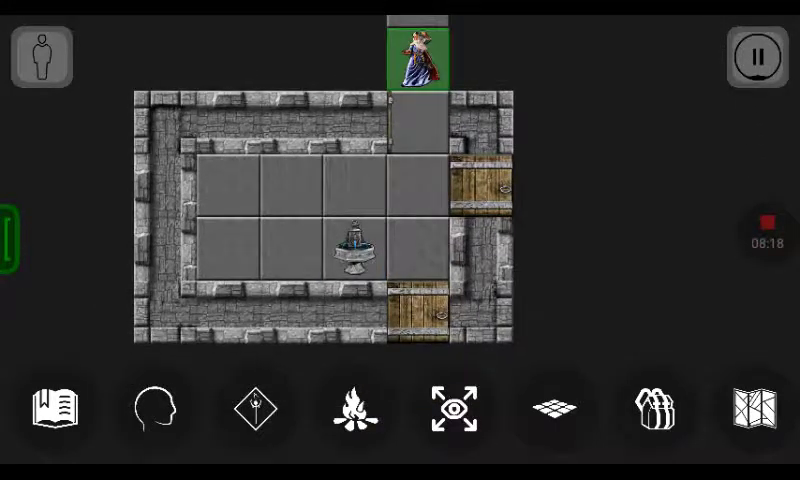
click(430, 210)
click(370, 210)
Step: Inspect the fountain's floor entry and its actions, then close them
click(555, 408)
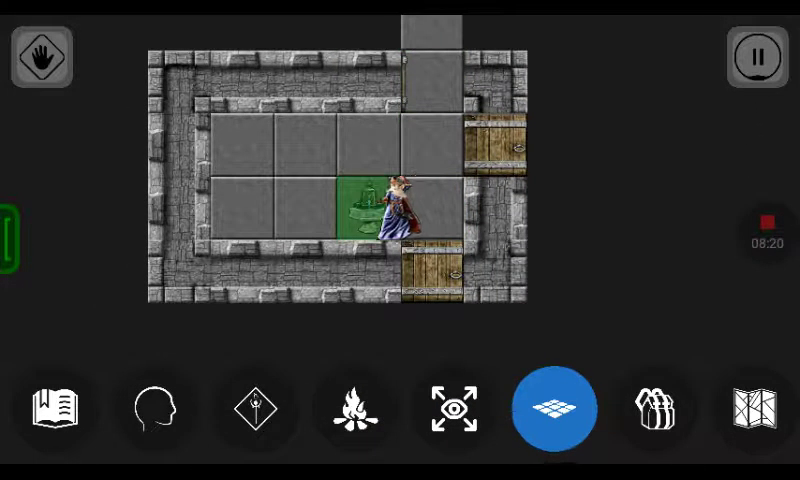
click(483, 314)
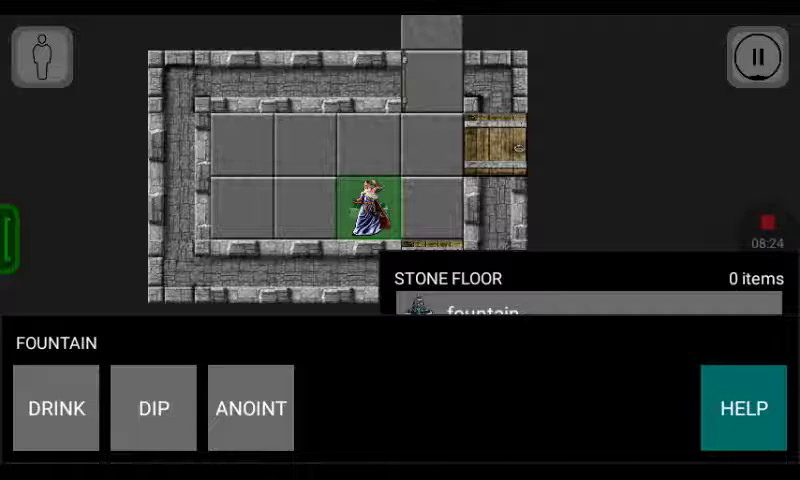
click(35, 255)
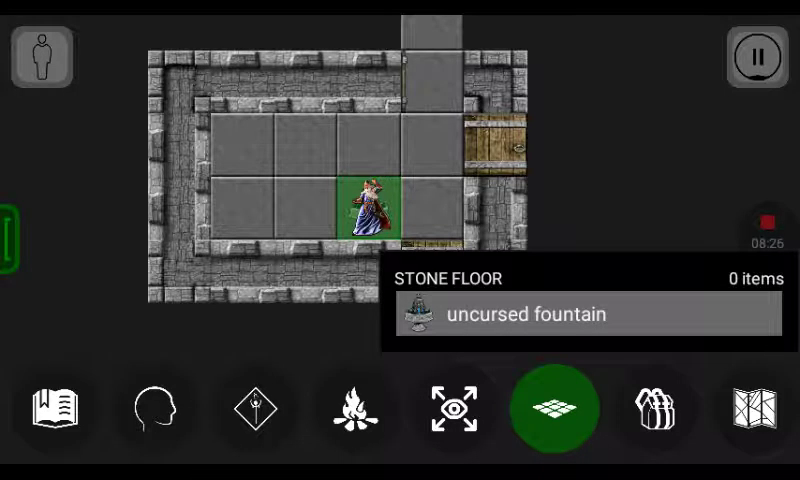
Step: Leave the fountain room eastward along the corridor
click(432, 145)
click(495, 145)
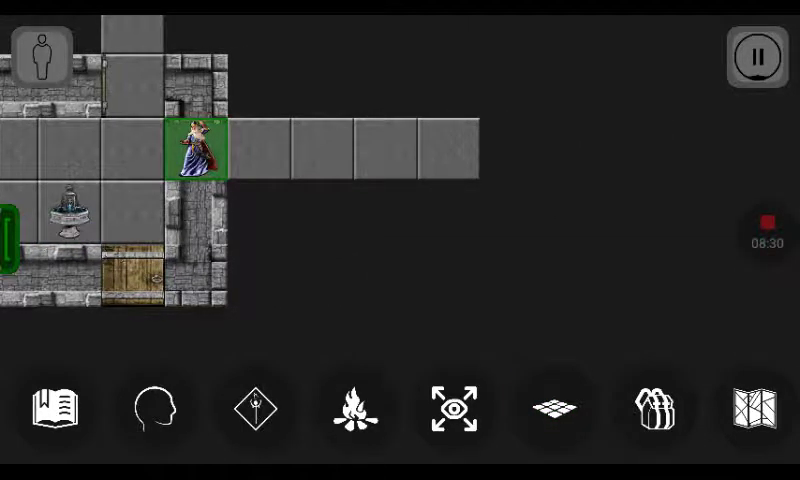
click(448, 147)
Step: Walk down the corridor into the room and north to the leather armor
click(432, 240)
click(390, 250)
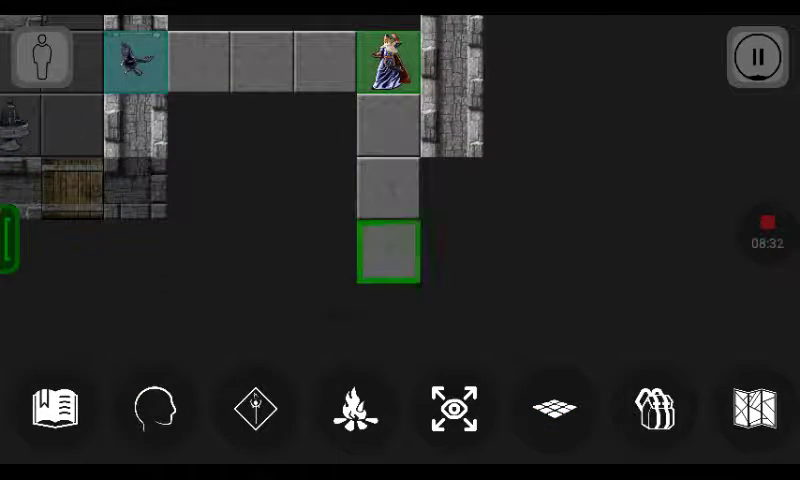
click(400, 310)
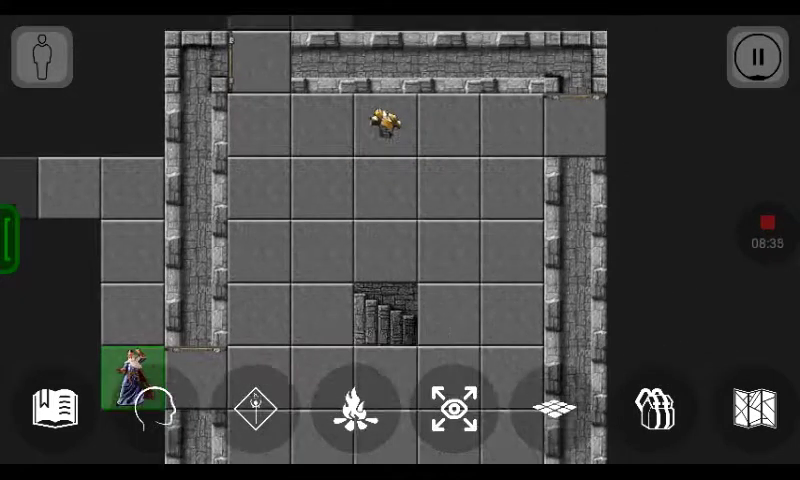
click(464, 40)
click(464, 80)
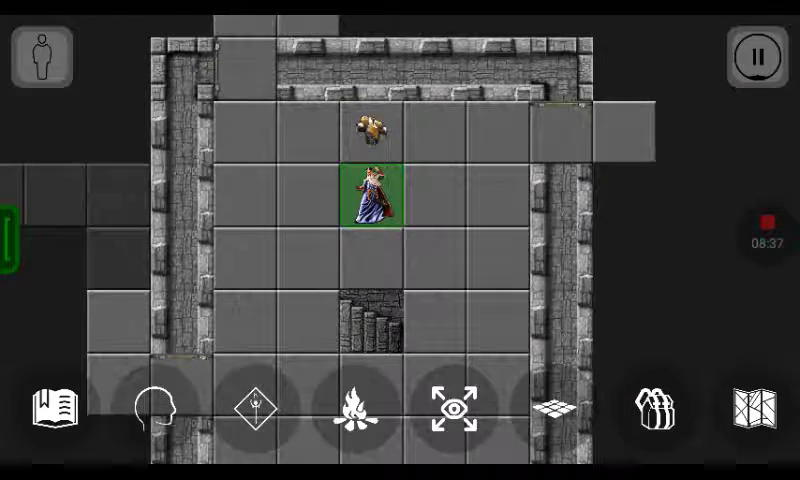
click(555, 408)
Step: Take the leather armor from the floor and read the Burdened status explanation
click(555, 408)
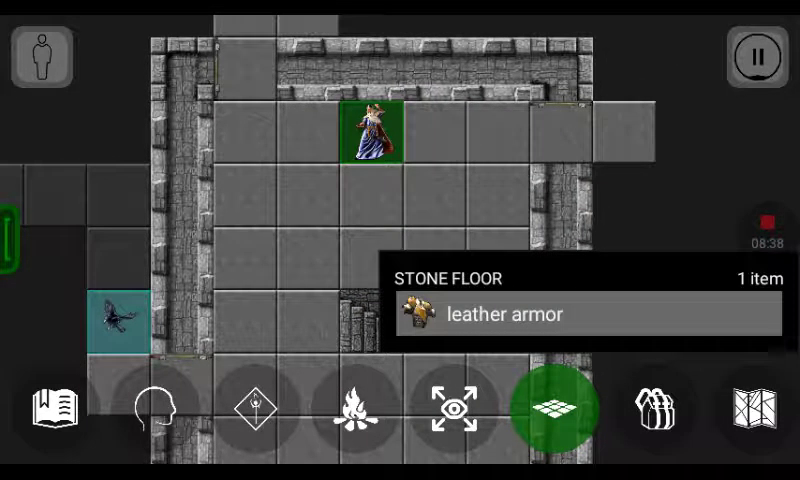
click(580, 314)
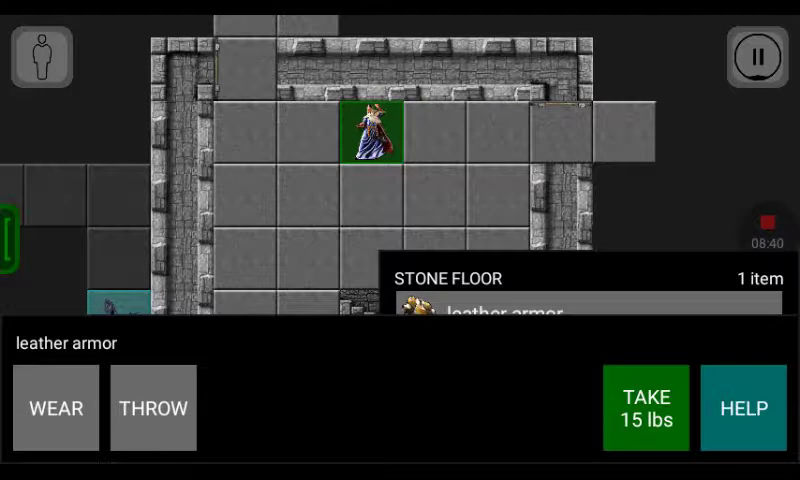
click(646, 408)
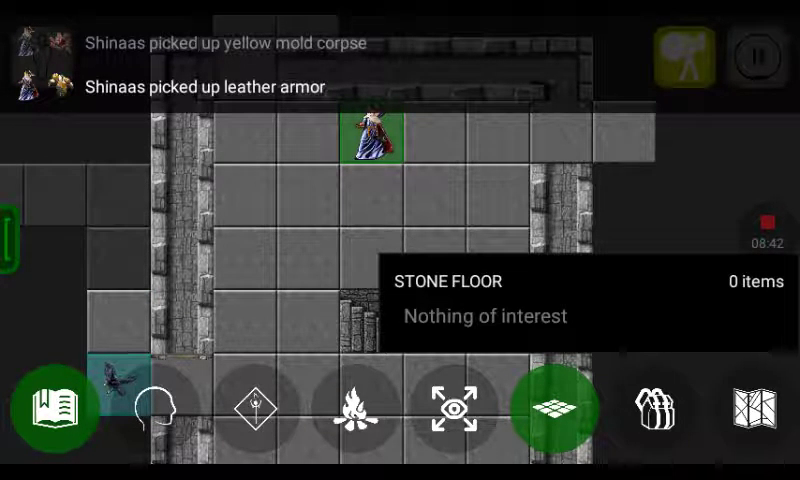
click(555, 408)
click(685, 57)
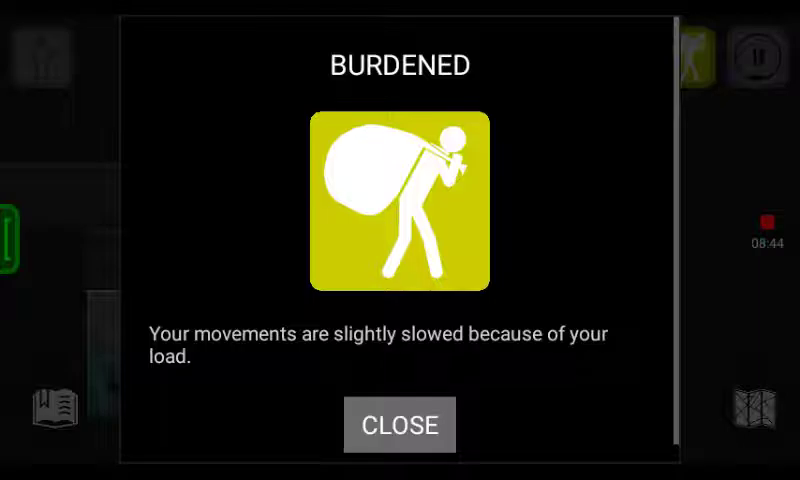
click(399, 424)
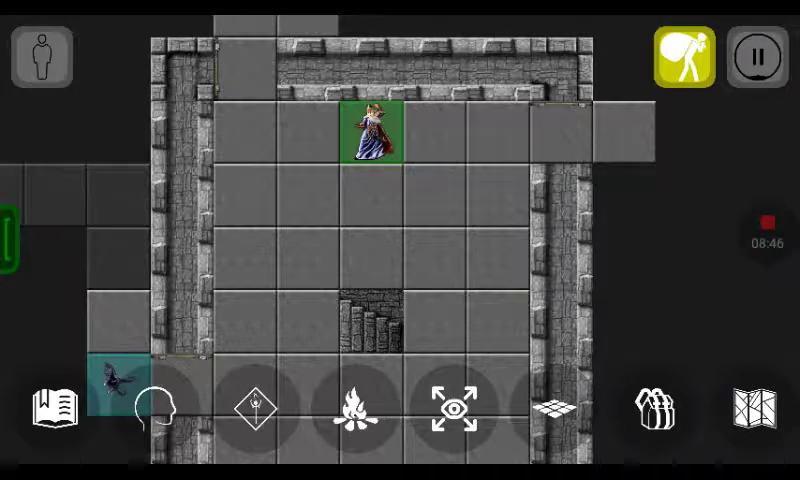
Step: Put on the leather armor from the inventory
click(655, 408)
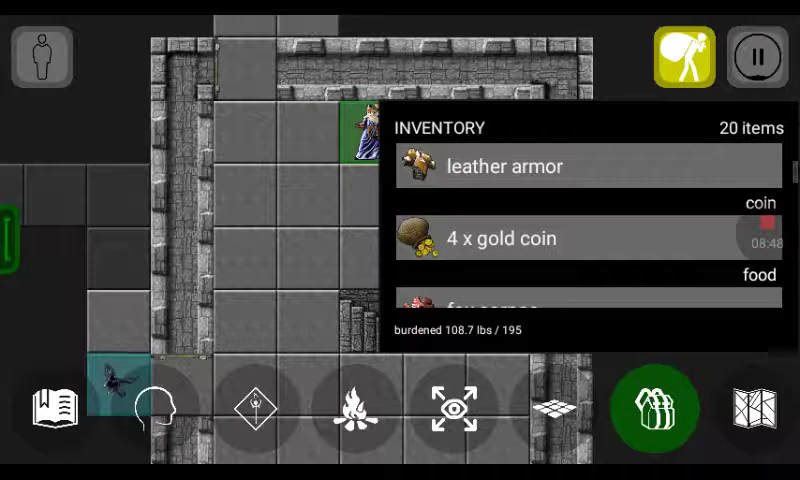
click(560, 166)
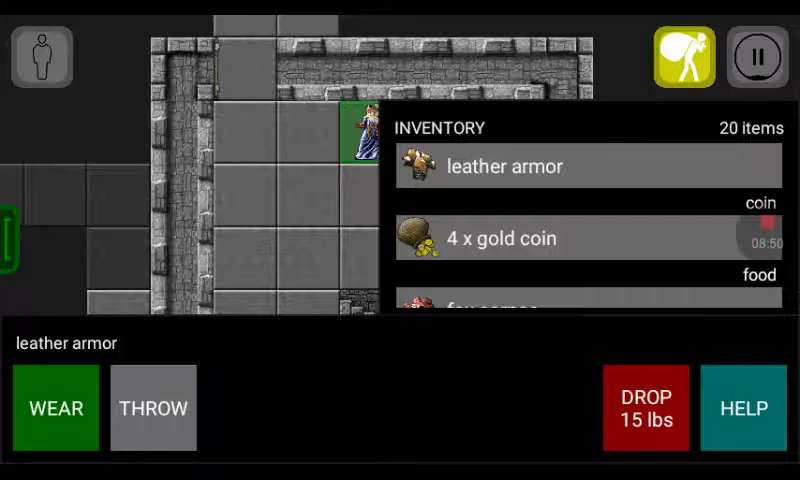
click(56, 408)
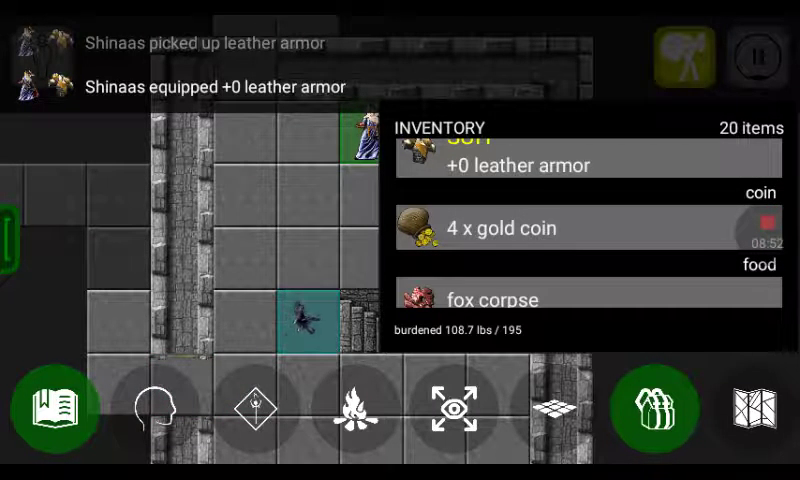
scroll(590, 230, down, 8)
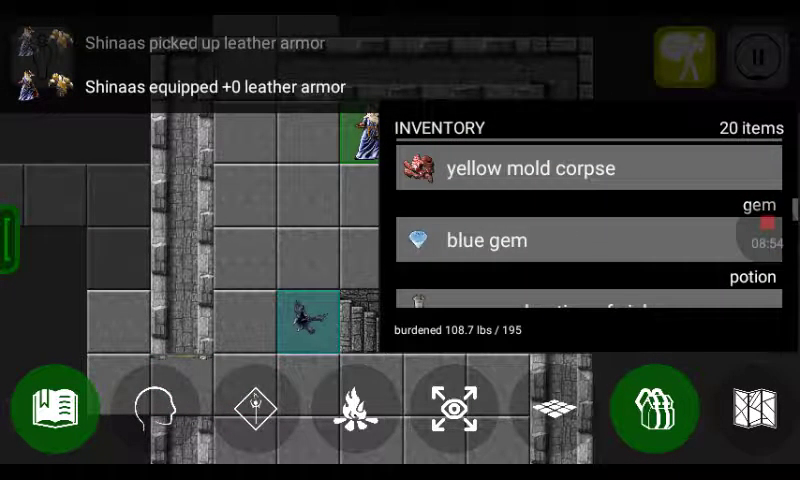
scroll(590, 230, up, 3)
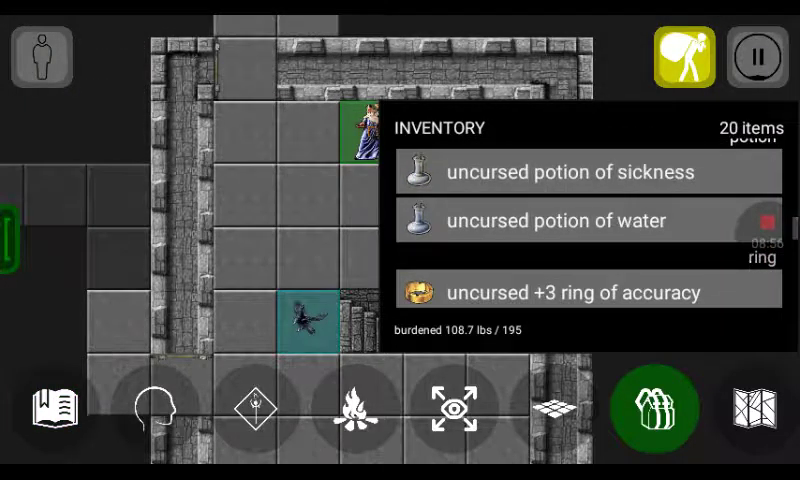
Step: Drop the potion of sickness, the potion of water and the blindfold
click(590, 172)
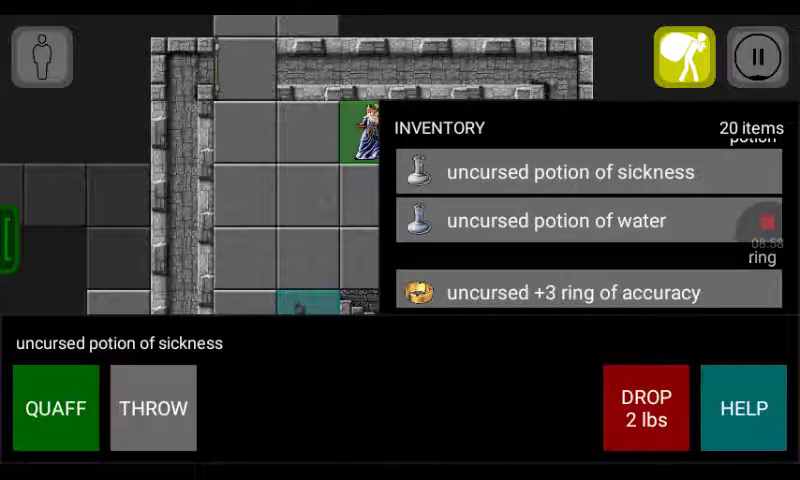
click(646, 408)
click(590, 172)
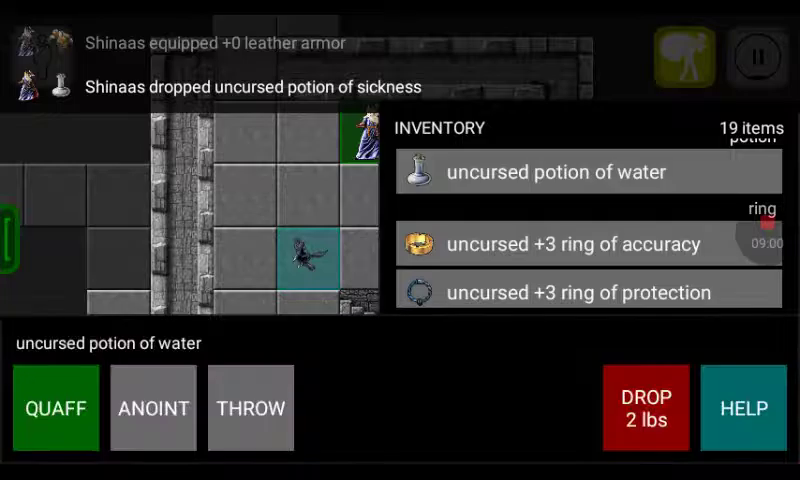
click(646, 408)
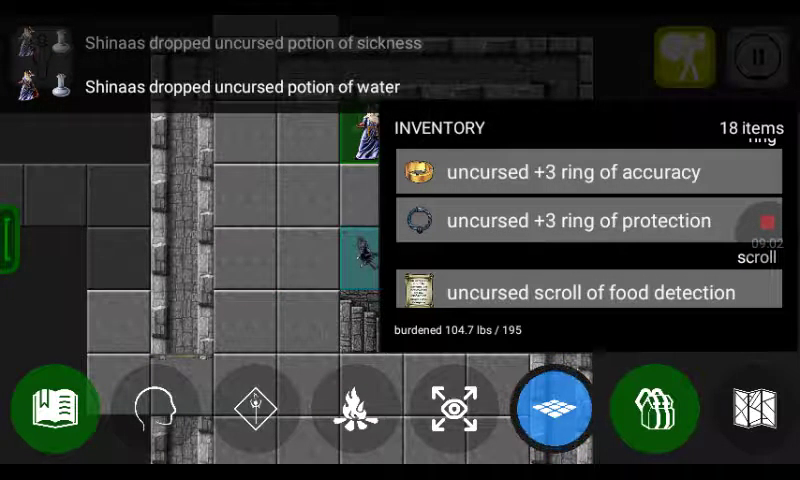
scroll(590, 230, down, 2)
scroll(590, 230, down, 1)
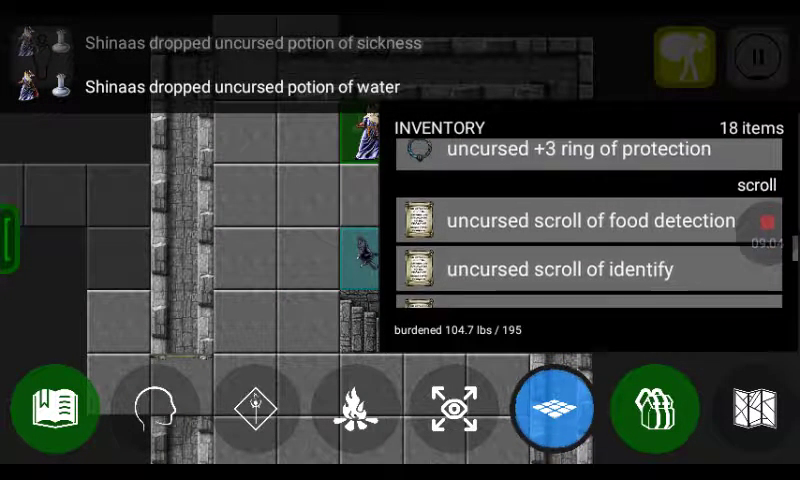
scroll(590, 230, down, 2)
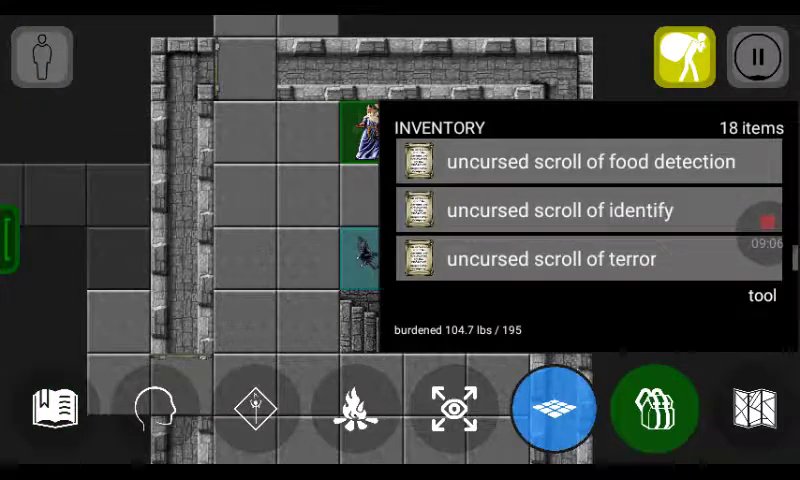
scroll(590, 230, down, 2)
scroll(590, 230, down, 2)
scroll(590, 230, down, 1)
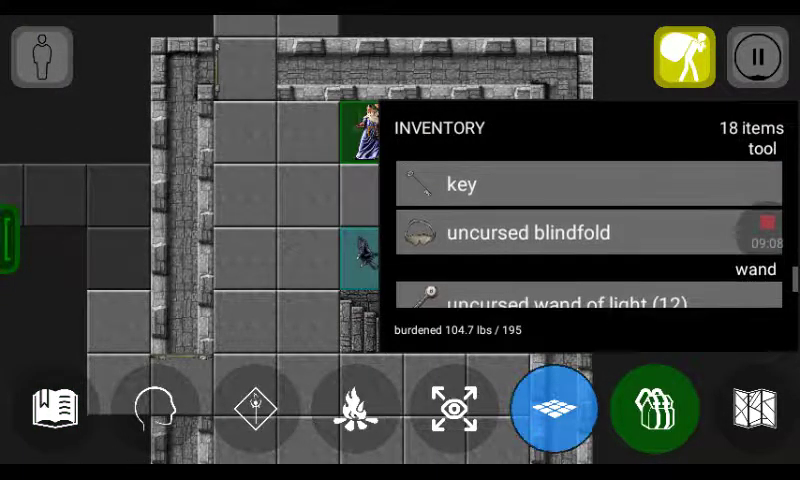
click(590, 232)
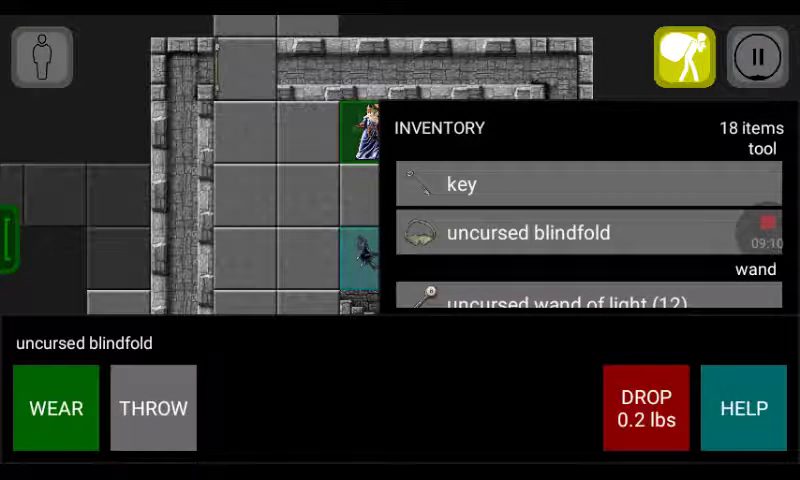
click(646, 408)
scroll(590, 230, down, 2)
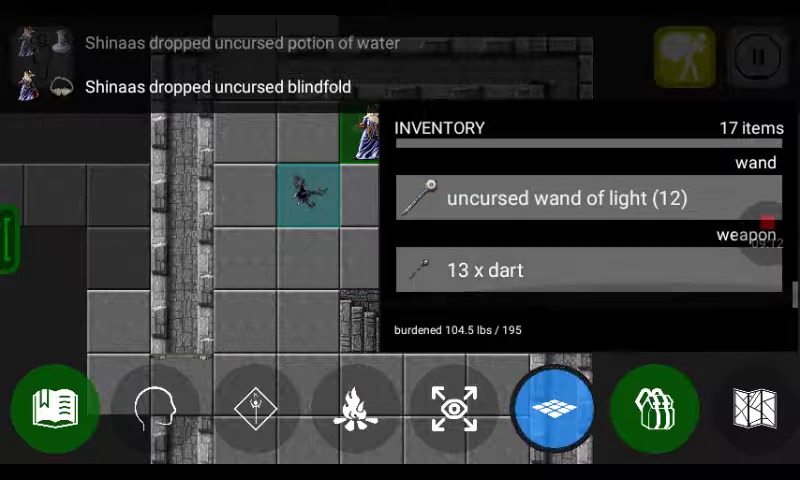
Step: Check the darts, step to the room's lower left and close the inventory
click(590, 270)
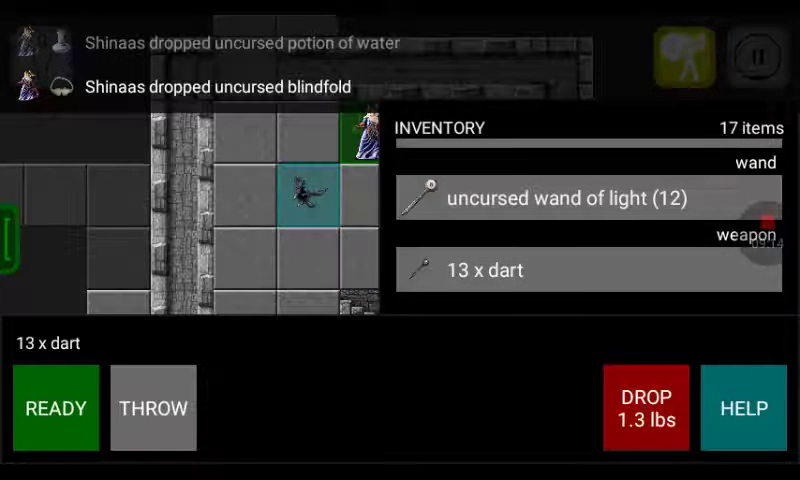
click(250, 240)
click(246, 259)
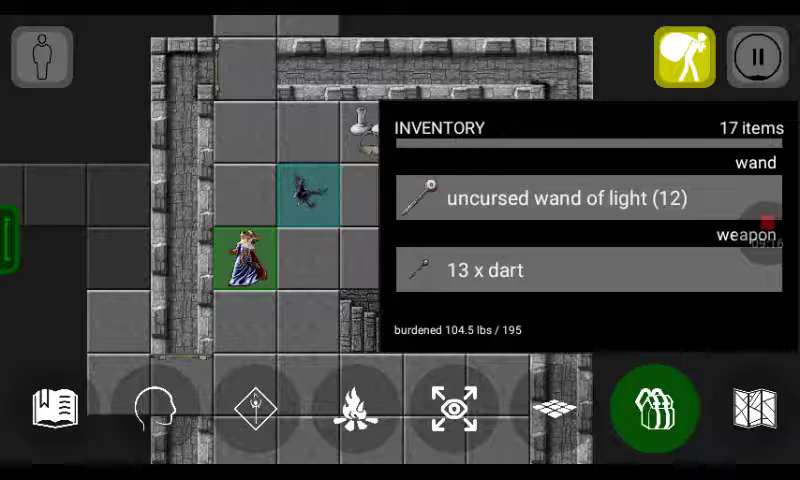
click(656, 408)
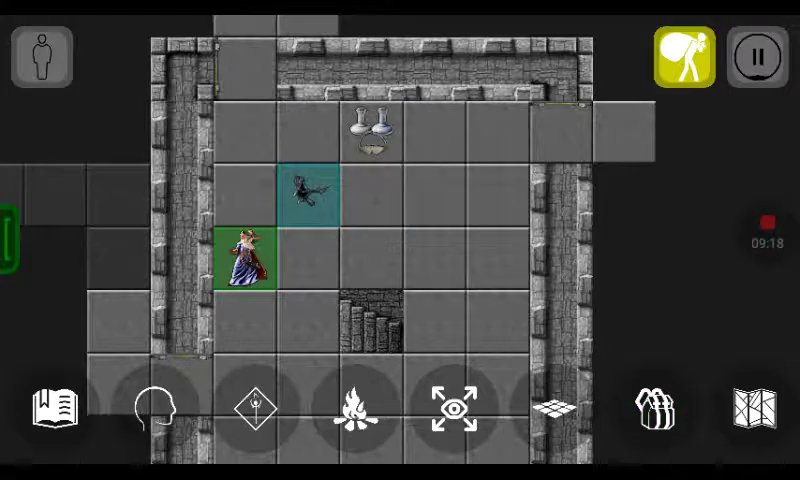
Step: Walk back through the corridor, kill the giant cockroach and cross the next room
click(308, 196)
click(370, 175)
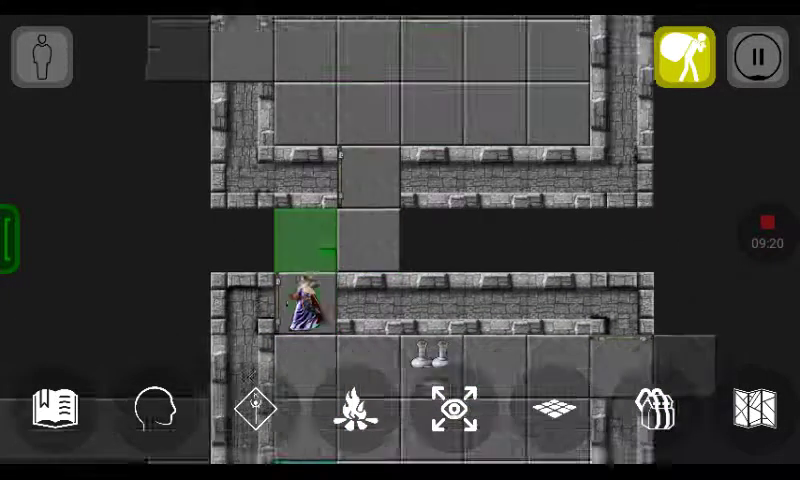
drag(300, 240, 500, 150)
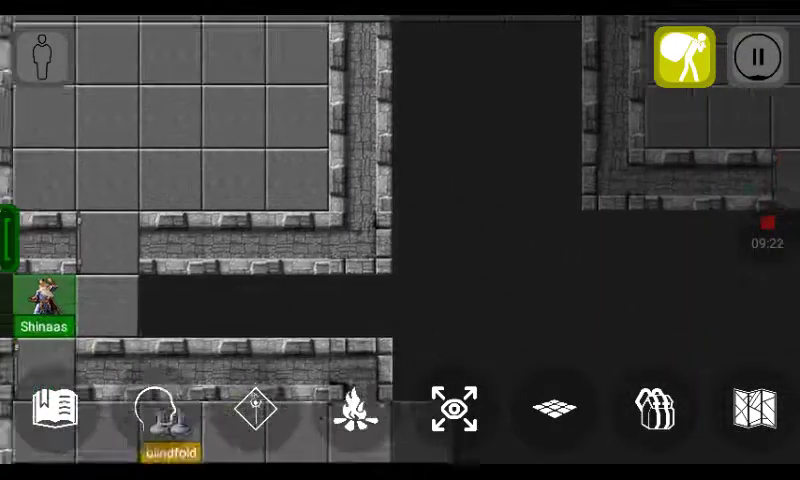
drag(300, 150, 150, 300)
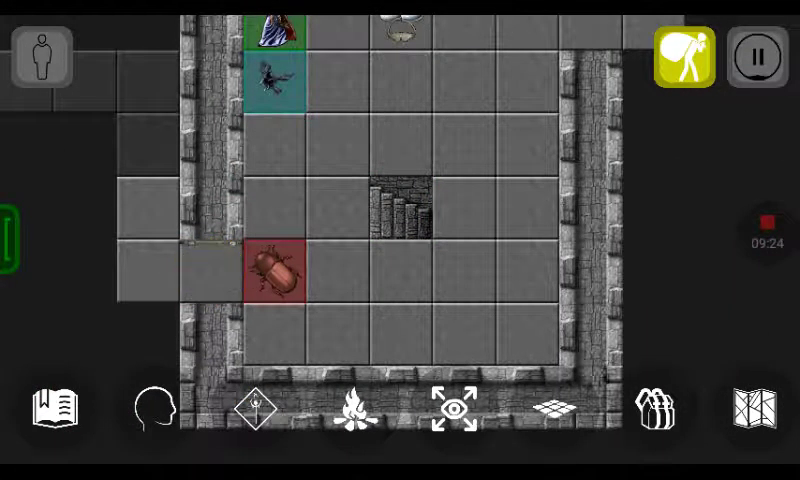
click(275, 268)
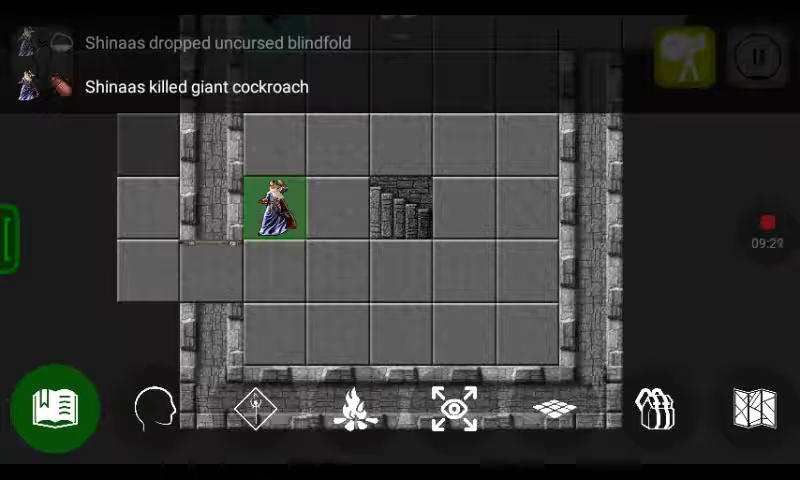
click(400, 208)
click(555, 408)
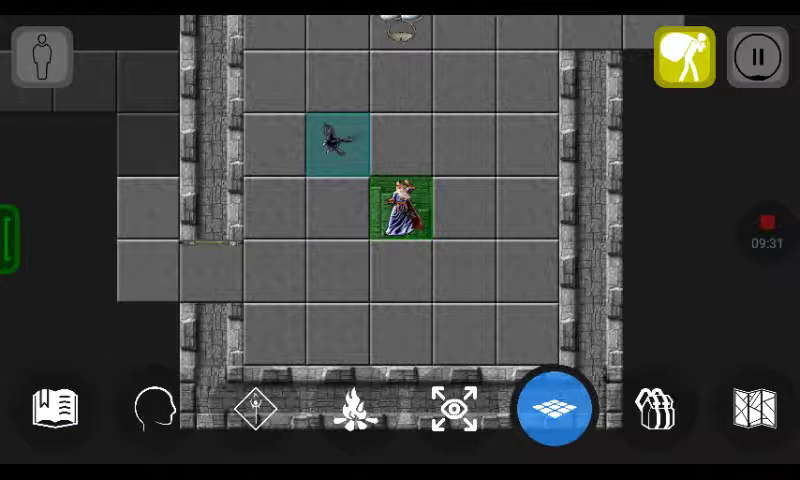